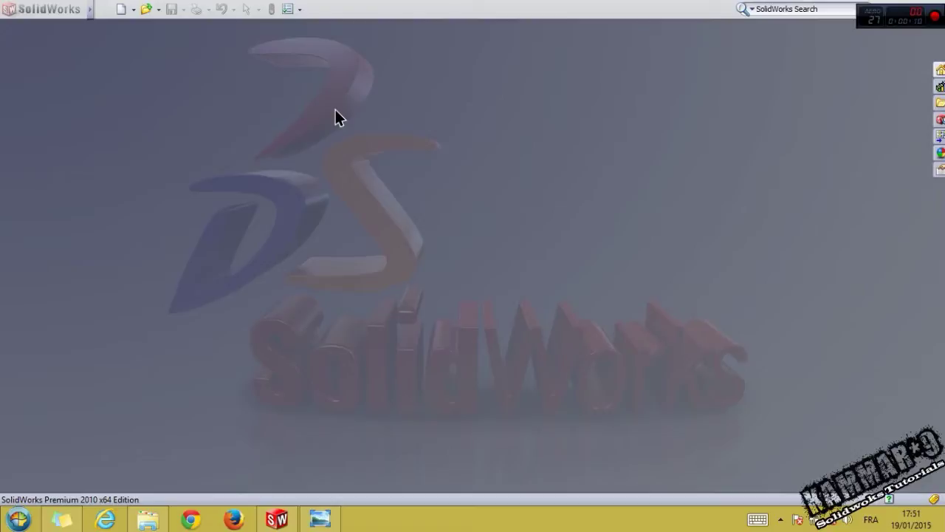
# Step: Examine the side view of the car in the BMW_M6_2014_07 reference photo
pyautogui.click(322, 521)
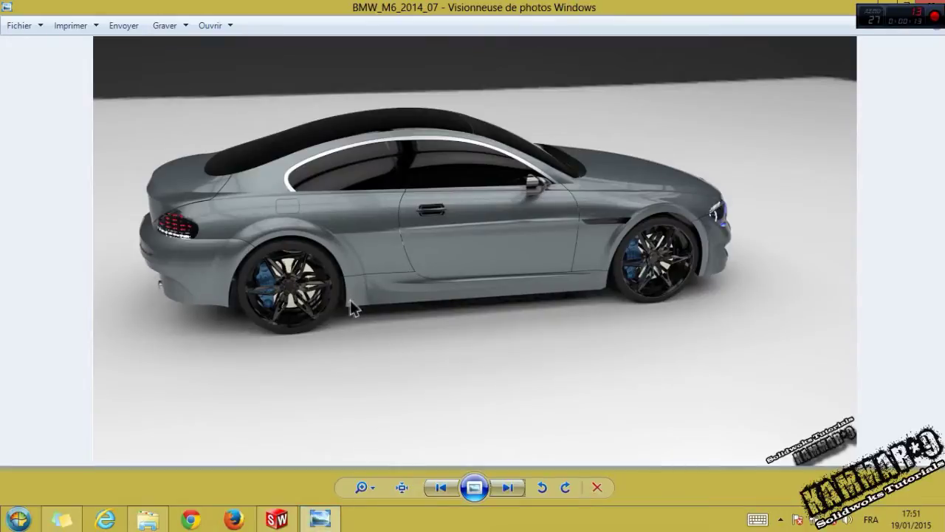
pyautogui.scroll(1, 350, 298)
pyautogui.moveTo(429, 201); pyautogui.dragTo(478, 229)
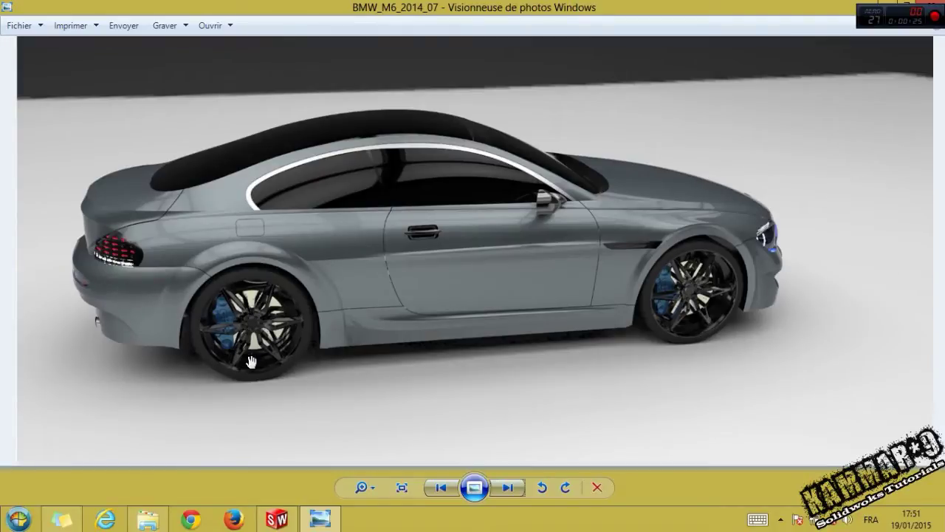
# Step: Switch to SolidWorks and open the Body part from the M6 tutorial folder
pyautogui.click(279, 521)
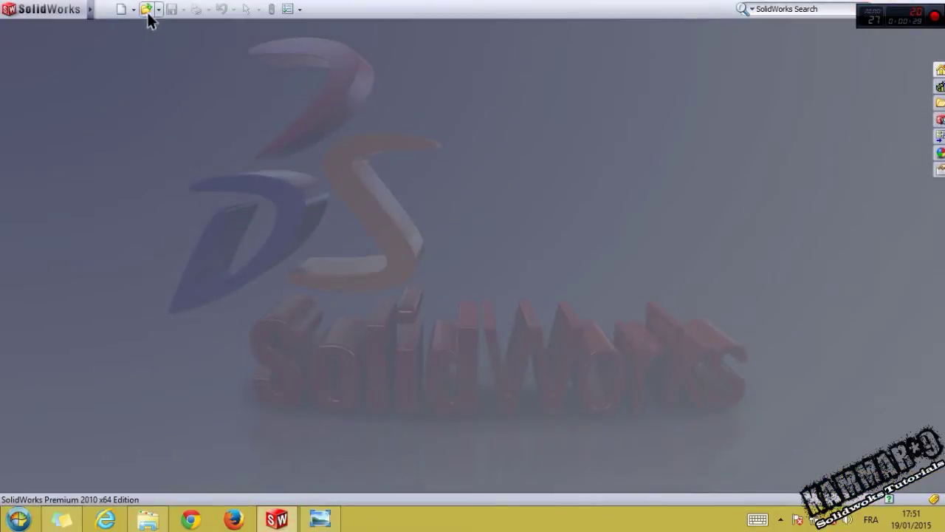
pyautogui.click(147, 20)
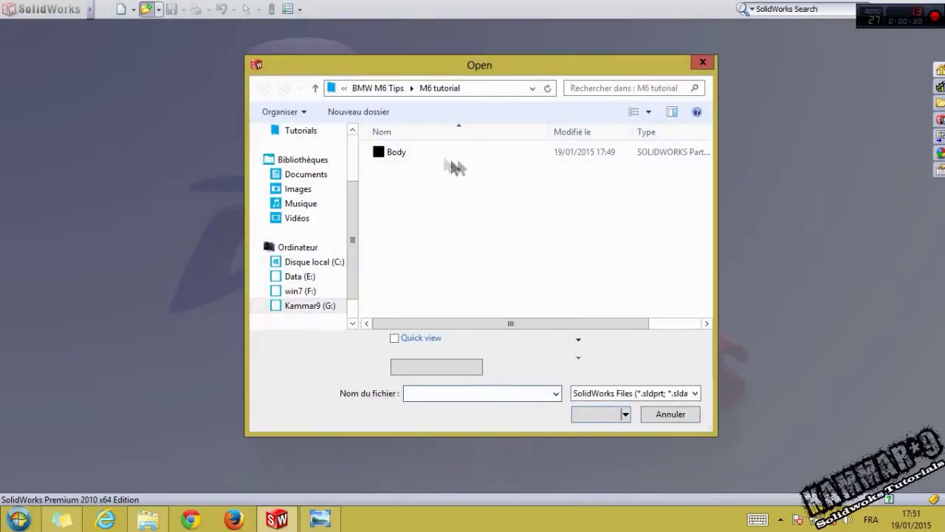
pyautogui.click(389, 152)
pyautogui.click(595, 416)
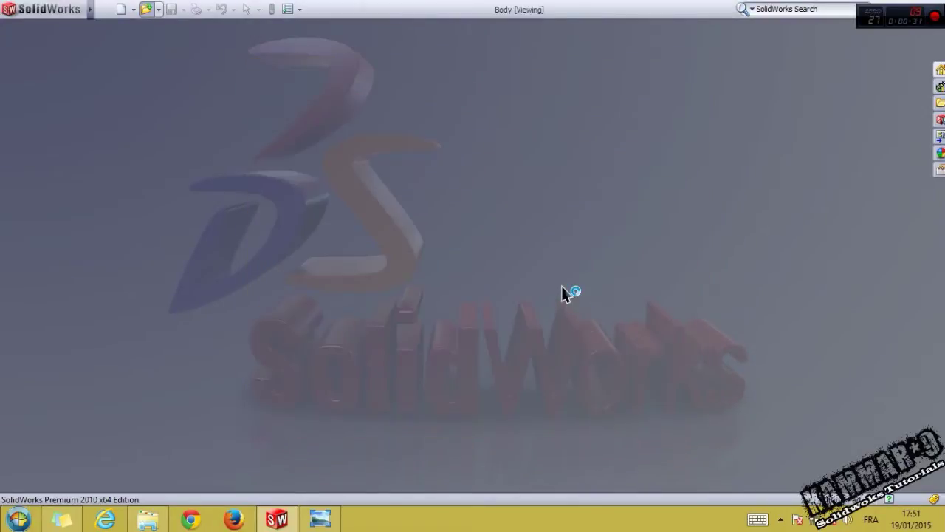
pyautogui.scroll(2, 318, 308)
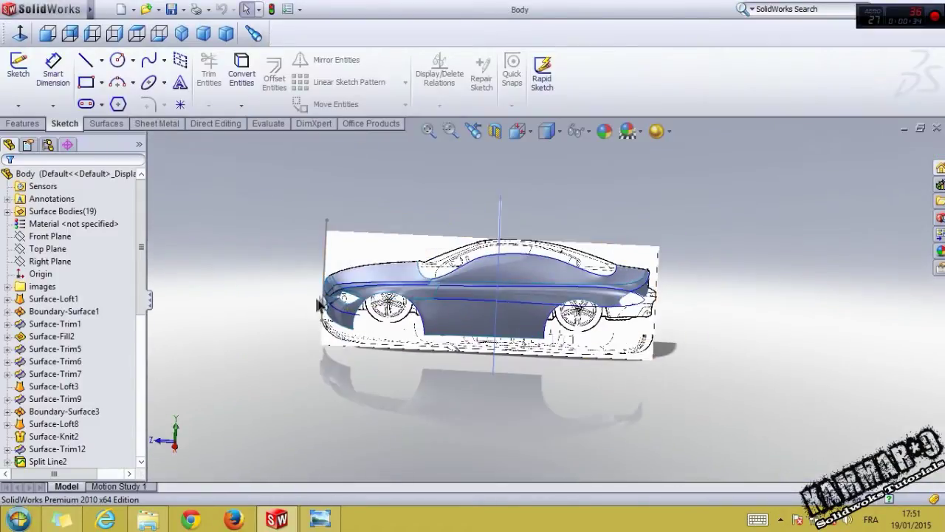
# Step: On the Right Plane, sketch a short line from the hood's rear centre corner to the windshield base in the side blueprint, and close the sketch
pyautogui.moveTo(318, 308); pyautogui.dragTo(358, 325, button='middle')
pyautogui.scroll(-5, 376, 329)
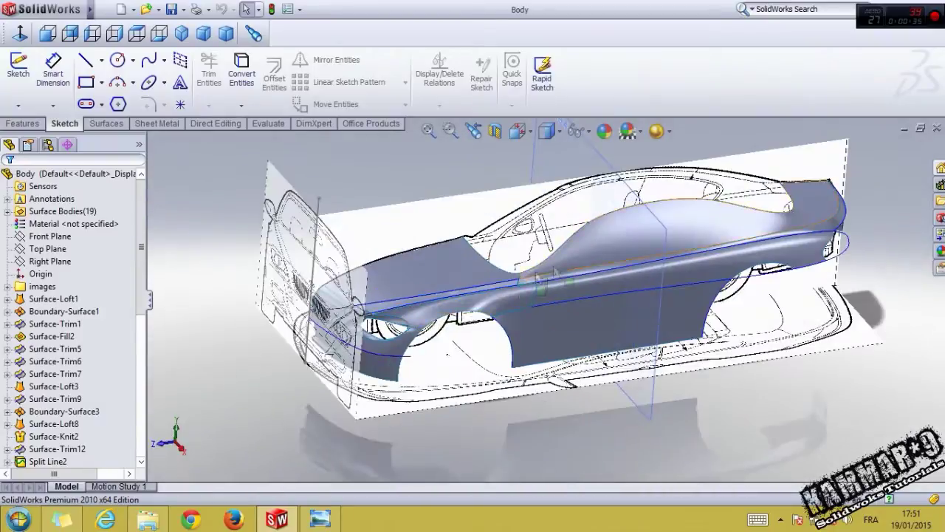
pyautogui.moveTo(524, 253); pyautogui.dragTo(486, 311, button='middle')
pyautogui.scroll(-2, 342, 288)
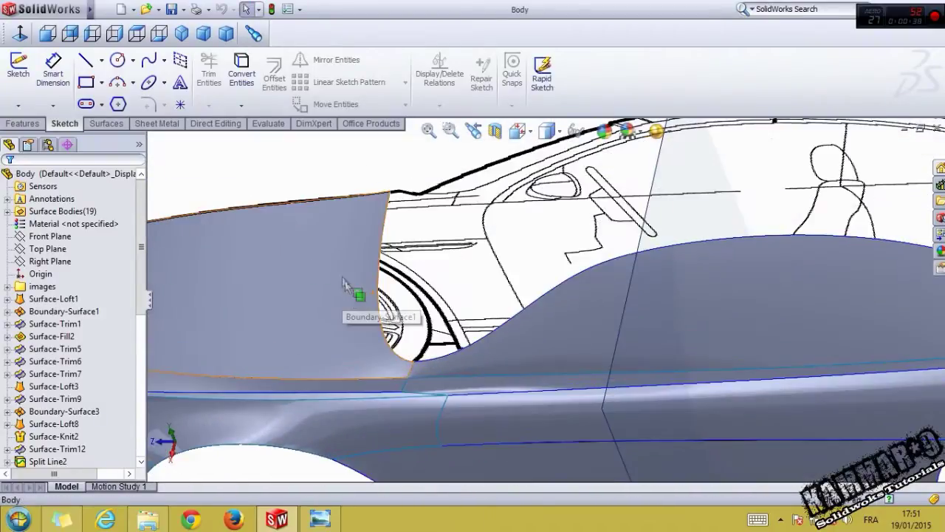
pyautogui.click(47, 261)
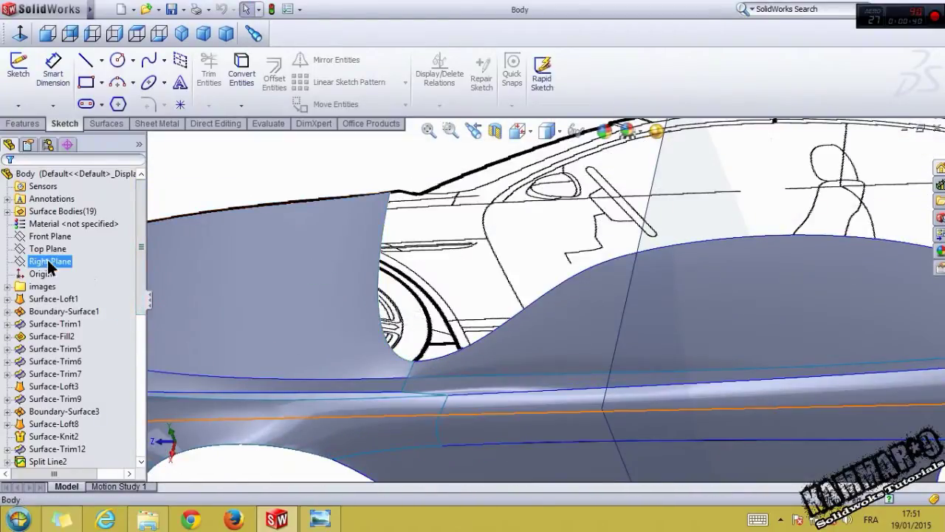
pyautogui.keyDown('ctrl'); pyautogui.click(61, 249); pyautogui.keyUp('ctrl')
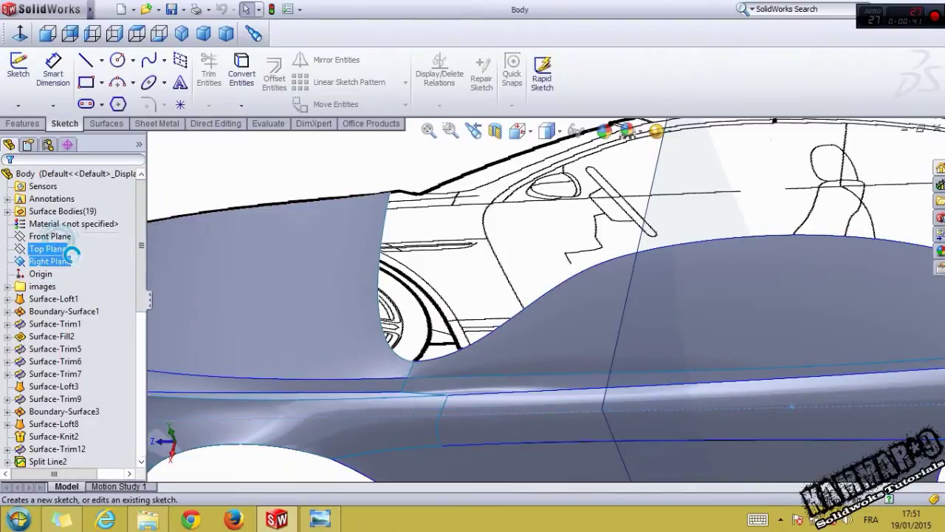
pyautogui.click(86, 62)
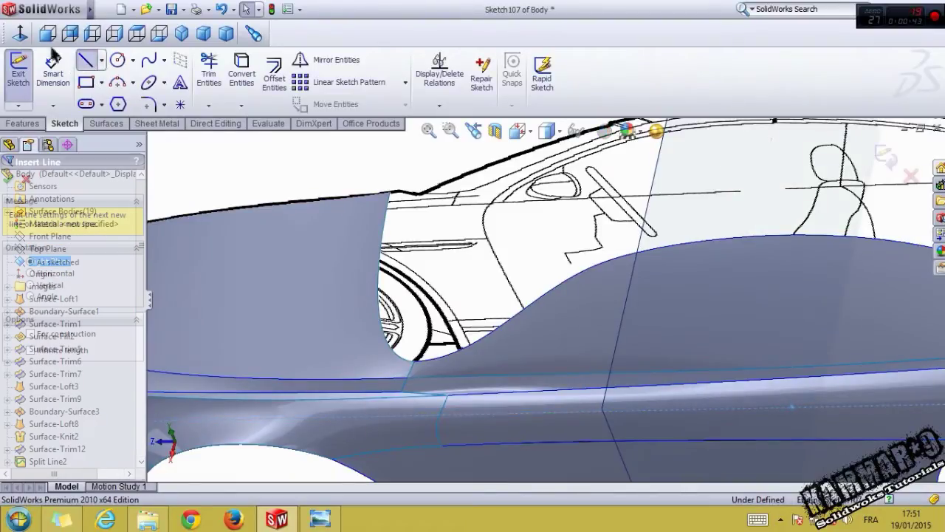
pyautogui.scroll(-3, 408, 208)
pyautogui.click(412, 211)
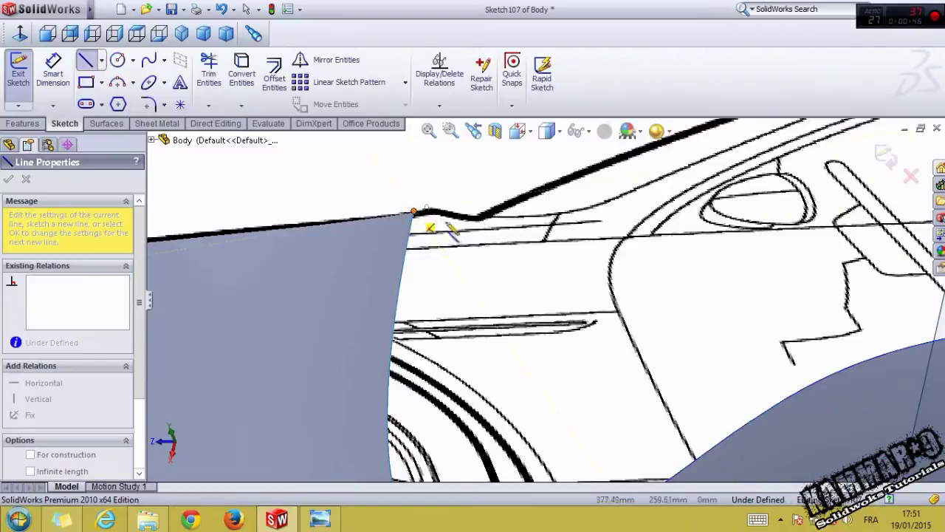
pyautogui.click(473, 218)
pyautogui.press('Escape')
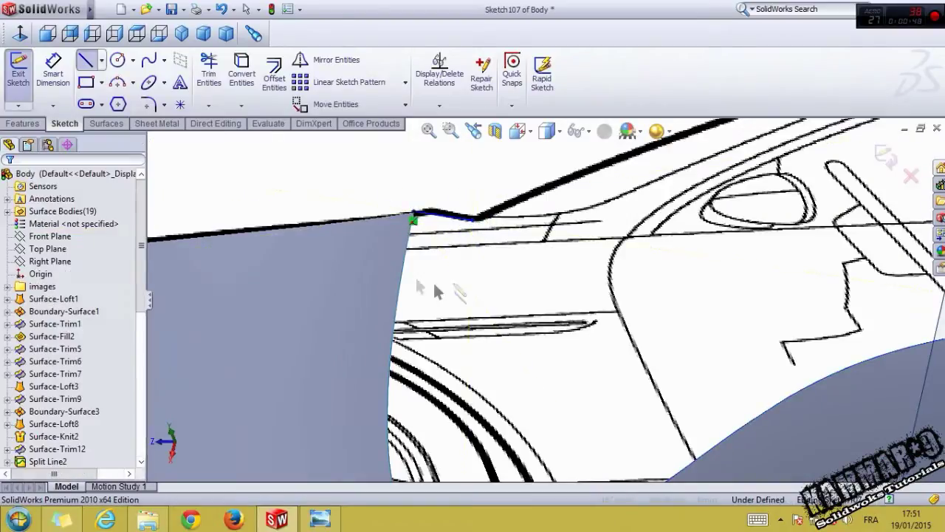
pyautogui.click(114, 33)
pyautogui.scroll(-5, 484, 360)
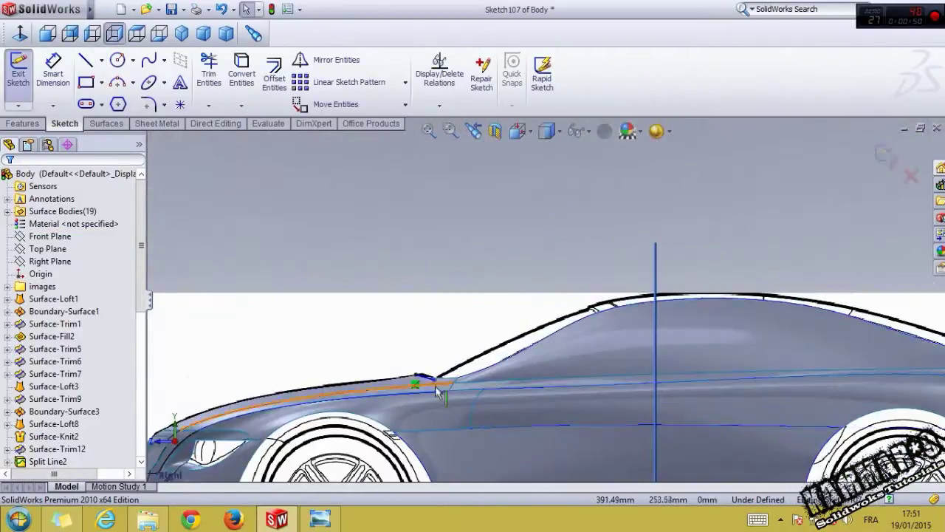
pyautogui.scroll(5, 484, 360)
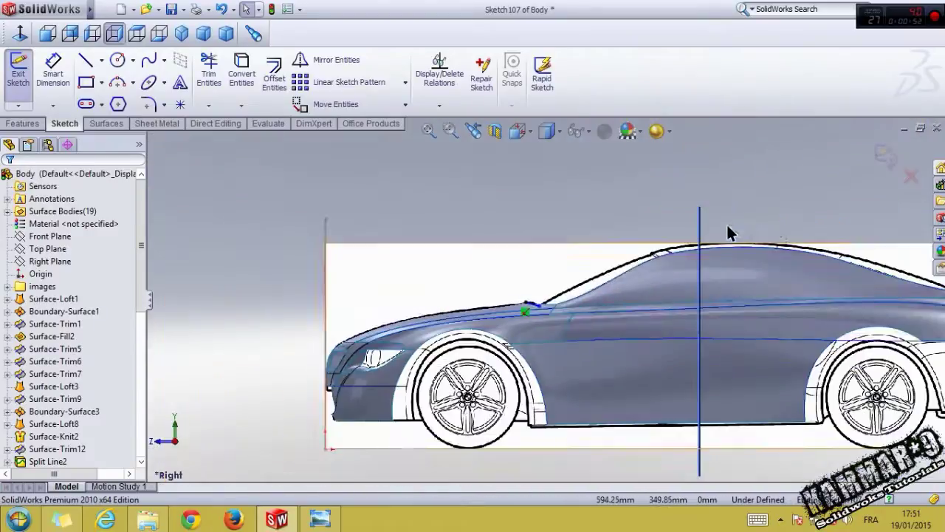
pyautogui.click(881, 159)
# Step: In a new 3D sketch, draw a two-point spline from the short line's rear end to the corner where the hood meets the side window surface
pyautogui.scroll(-3, 521, 317)
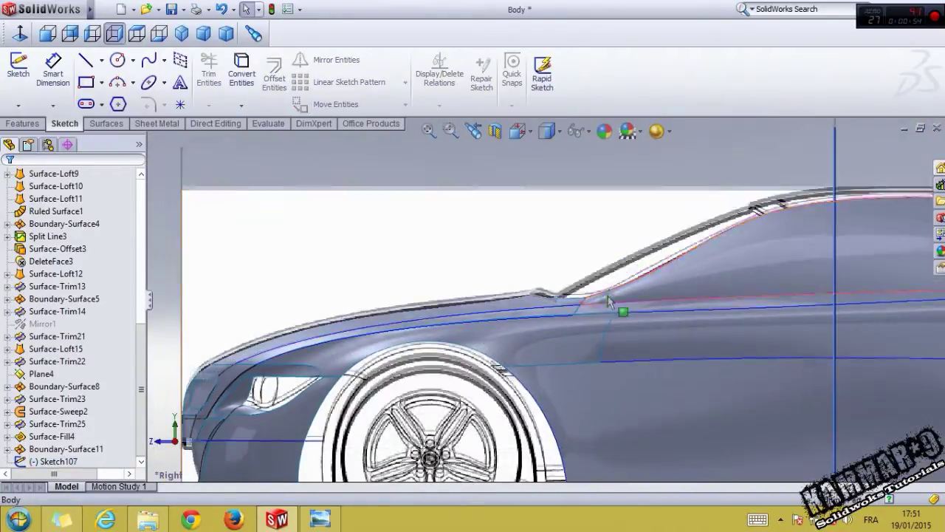
pyautogui.moveTo(608, 302); pyautogui.dragTo(650, 316, button='middle')
pyautogui.click(18, 105)
pyautogui.click(29, 131)
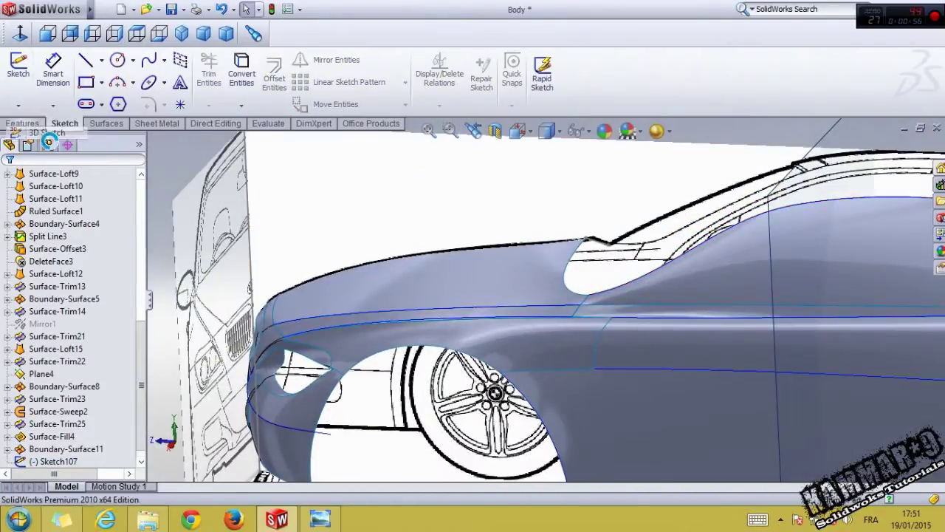
pyautogui.click(150, 65)
pyautogui.scroll(-5, 657, 277)
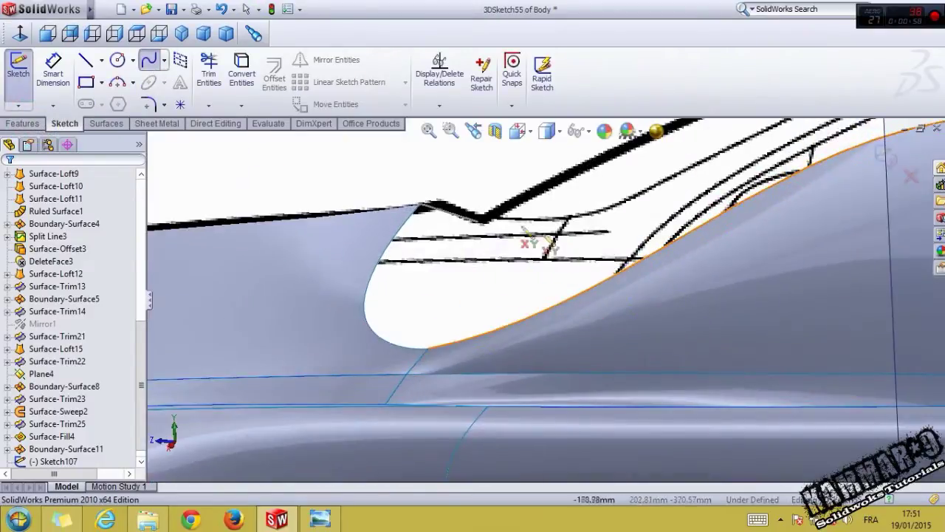
pyautogui.click(484, 222)
pyautogui.moveTo(461, 272); pyautogui.dragTo(444, 318, button='middle')
pyautogui.click(427, 337)
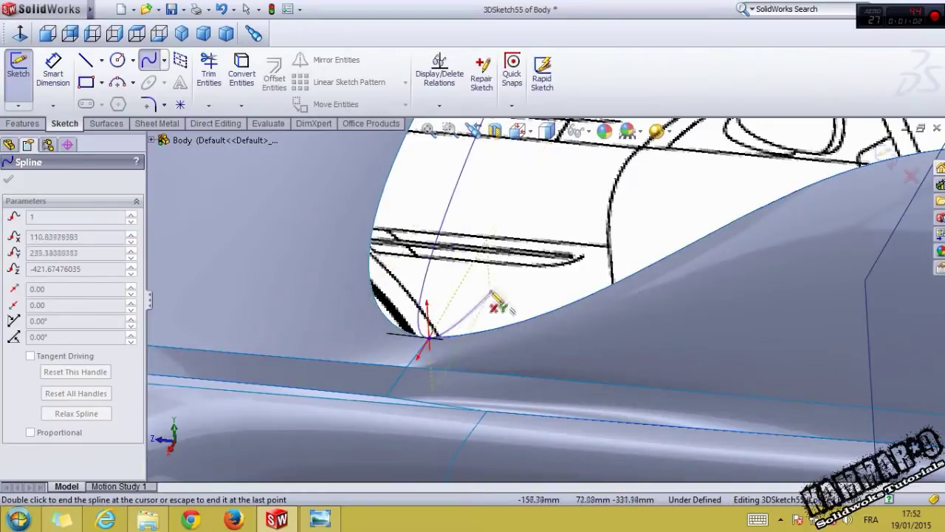
pyautogui.press('Escape')
pyautogui.scroll(5, 444, 288)
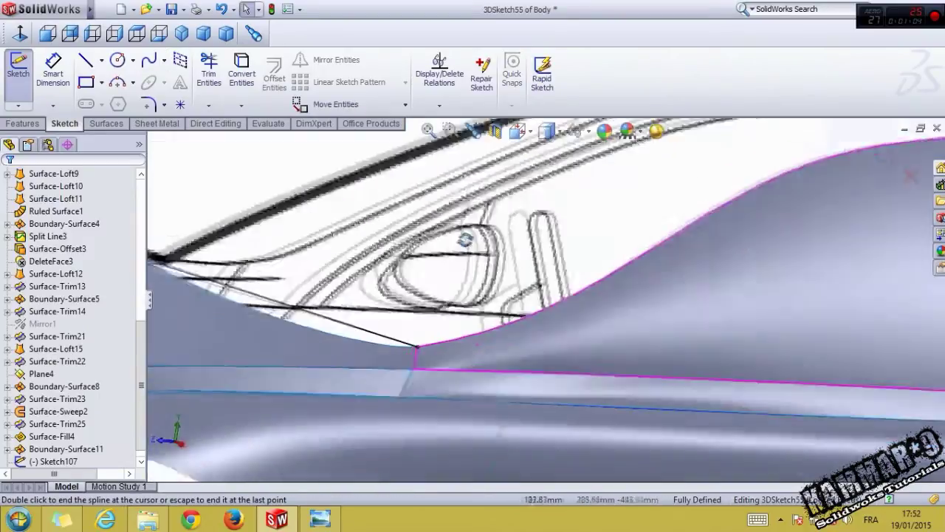
# Step: Constrain the spline's tangent handle at the centreline Along X, lengthen it to bow the curve like the hood's rear edge, and close the 3D sketch
pyautogui.click(147, 63)
pyautogui.click(135, 34)
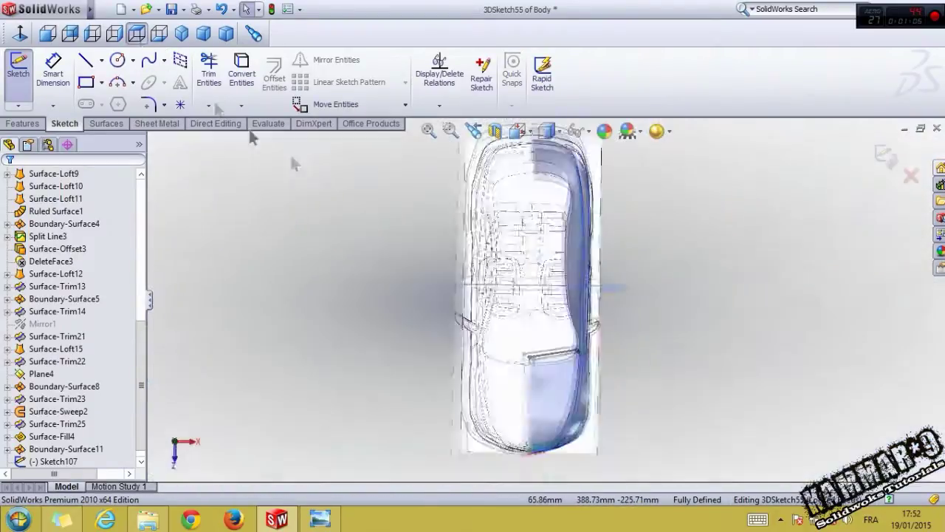
pyautogui.press('Escape')
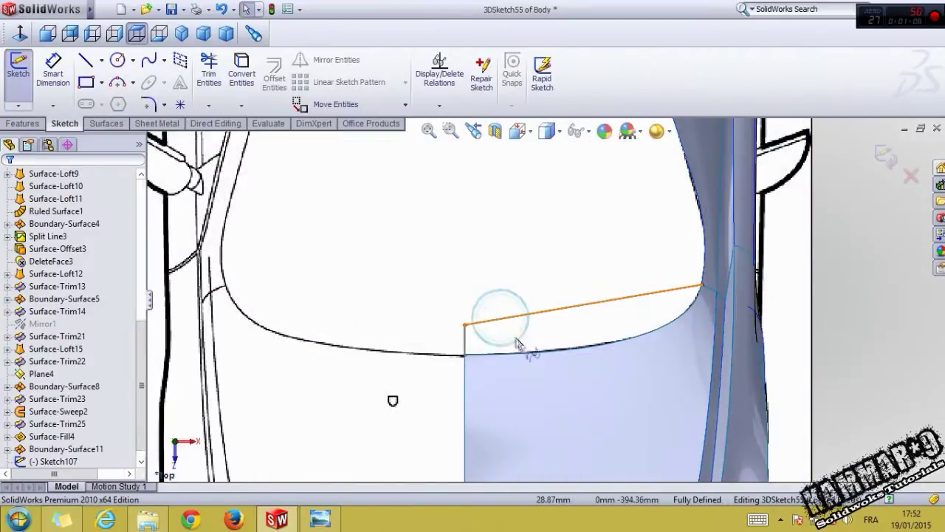
pyautogui.click(513, 316)
pyautogui.click(529, 313)
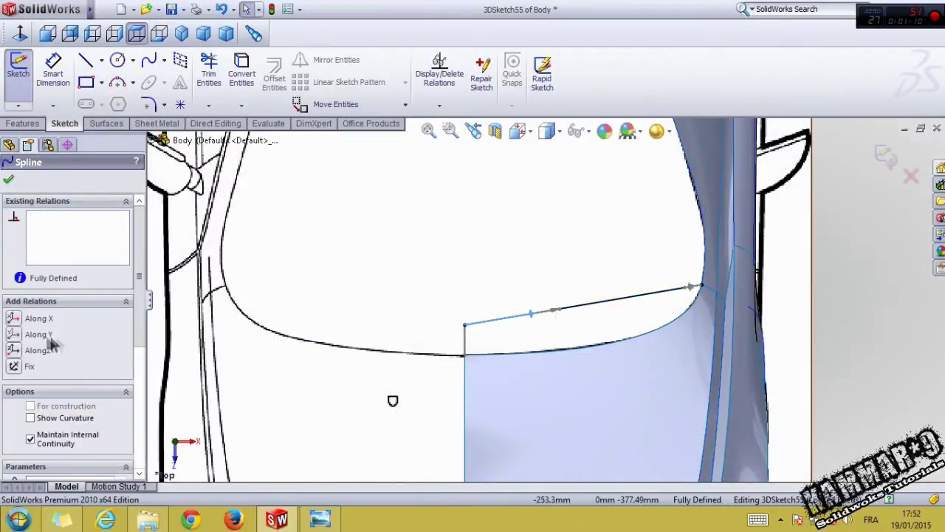
pyautogui.click(14, 319)
pyautogui.click(569, 289)
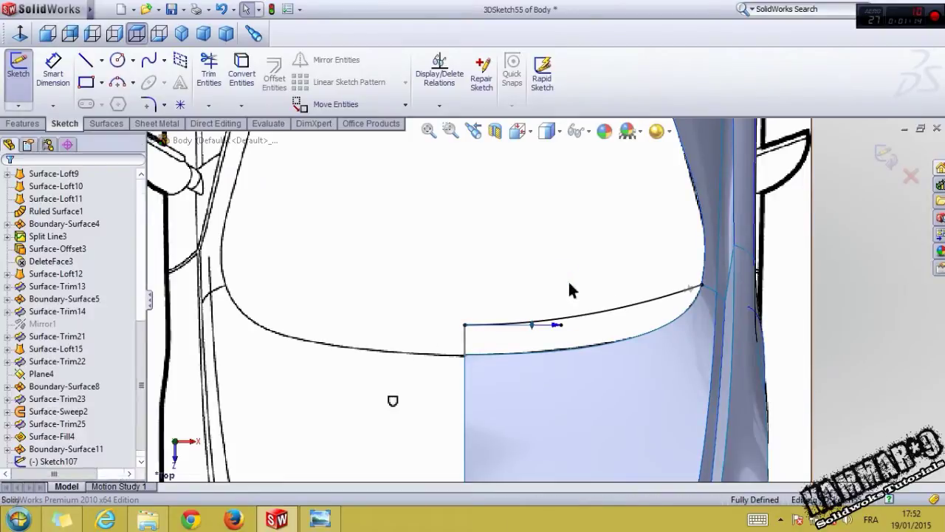
pyautogui.click(584, 326)
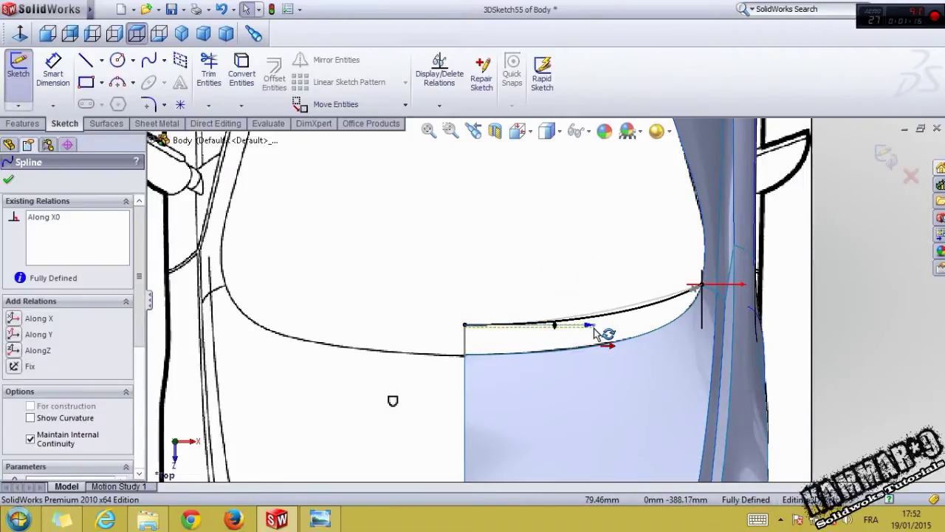
pyautogui.scroll(3, 594, 353)
pyautogui.scroll(-3, 591, 288)
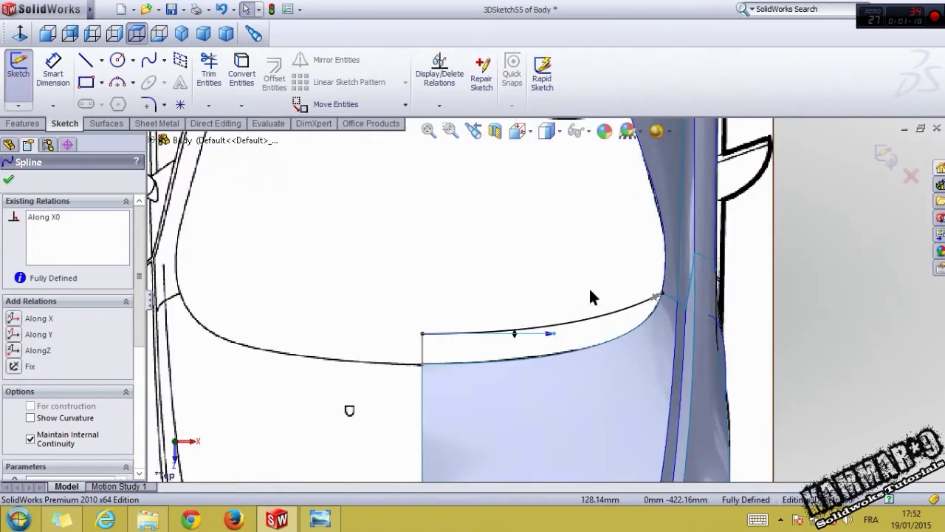
pyautogui.moveTo(589, 286); pyautogui.dragTo(557, 315, button='middle')
pyautogui.scroll(1, 557, 315)
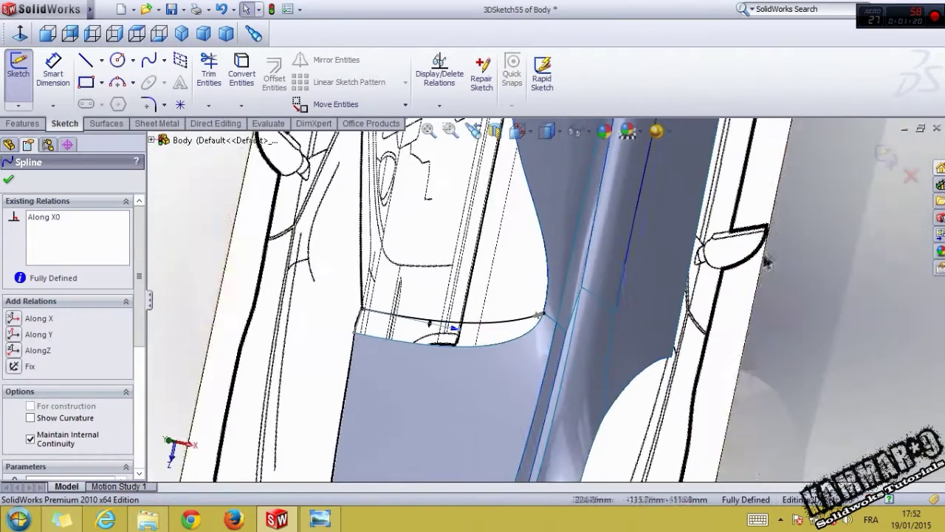
pyautogui.click(885, 157)
# Step: Create a lofted surface between the 3D spline and the hood's rear edge, using the short centreline sketch as guide curve
pyautogui.moveTo(531, 221); pyautogui.dragTo(488, 200, button='middle')
pyautogui.scroll(3, 489, 200)
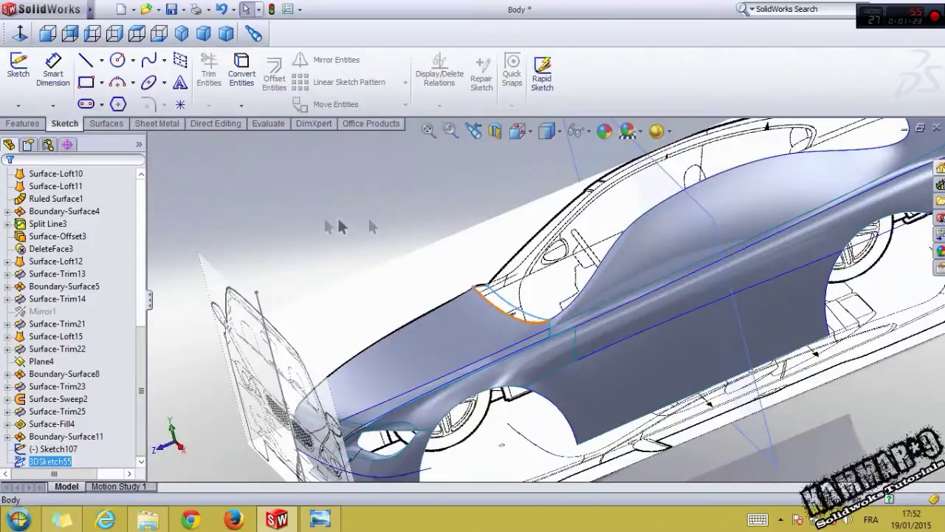
pyautogui.click(121, 127)
pyautogui.click(126, 82)
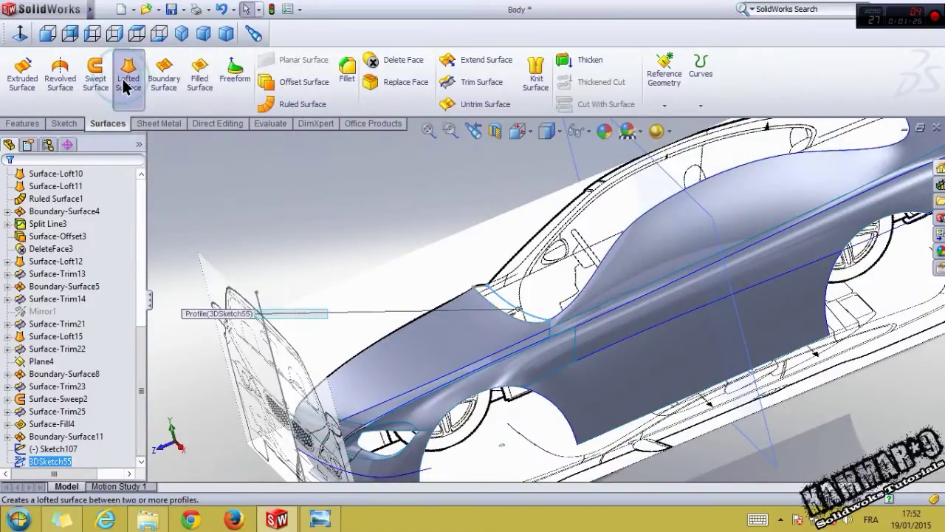
pyautogui.scroll(-3, 505, 308)
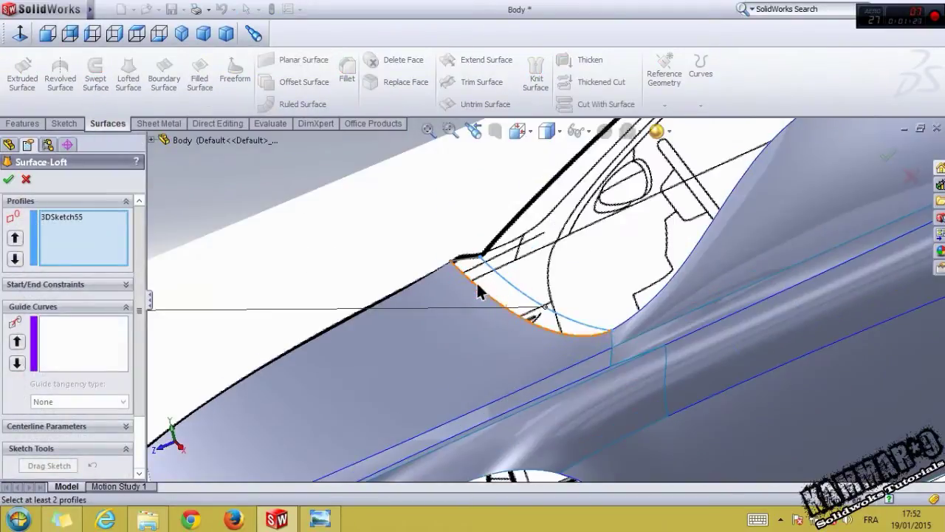
pyautogui.click(486, 291)
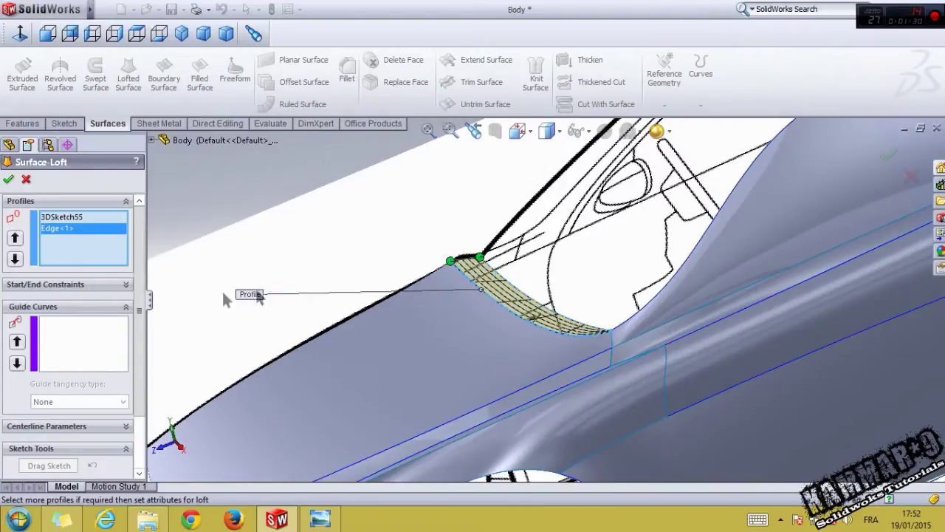
pyautogui.click(492, 272)
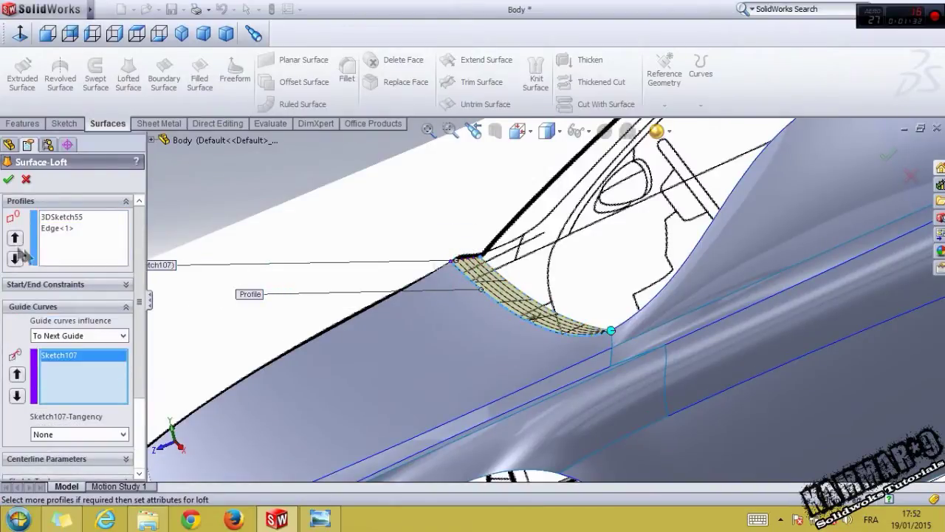
pyautogui.click(8, 179)
pyautogui.moveTo(458, 242); pyautogui.dragTo(520, 236, button='middle')
pyautogui.scroll(2, 456, 353)
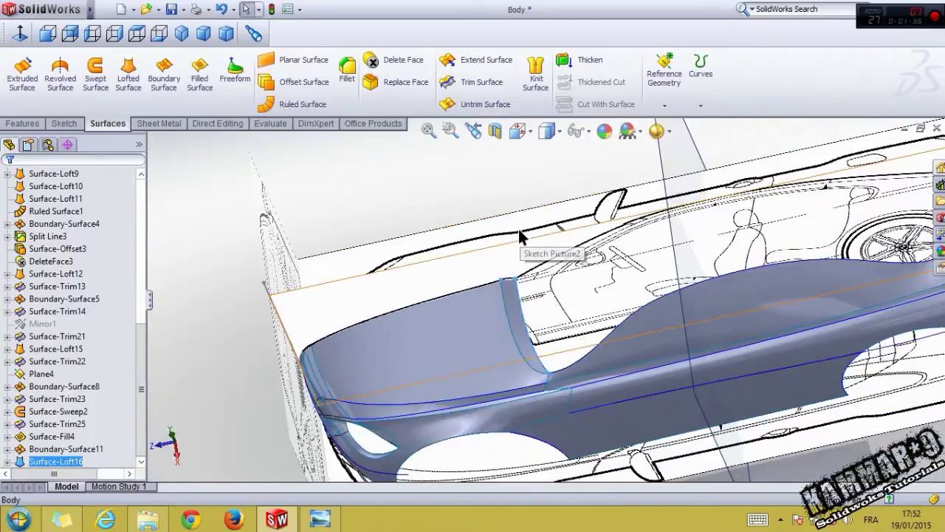
# Step: On the Right Plane, sketch a two-point spline from the windshield base to the rear window's lower end at the trunk
pyautogui.moveTo(583, 270); pyautogui.dragTo(488, 232, button='middle')
pyautogui.click(486, 226)
pyautogui.moveTo(138, 332); pyautogui.dragTo(135, 187)
pyautogui.click(59, 263)
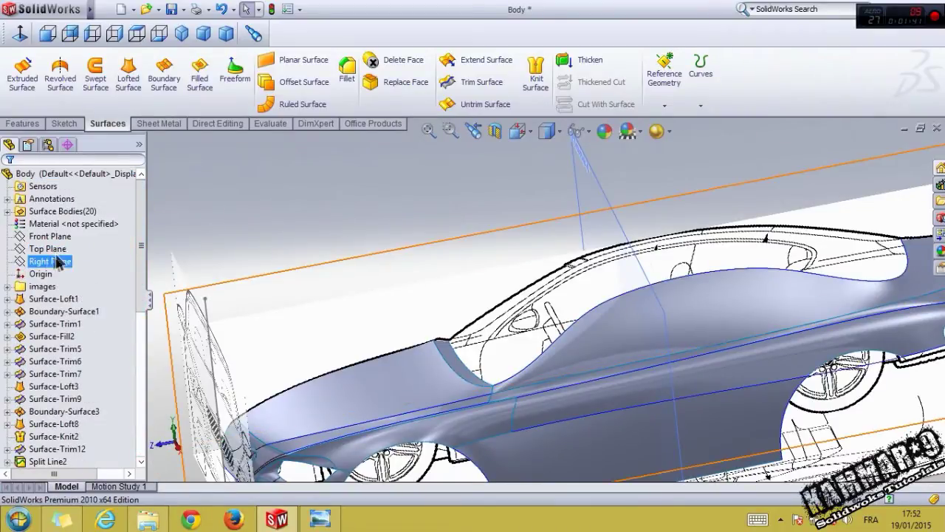
pyautogui.click(65, 244)
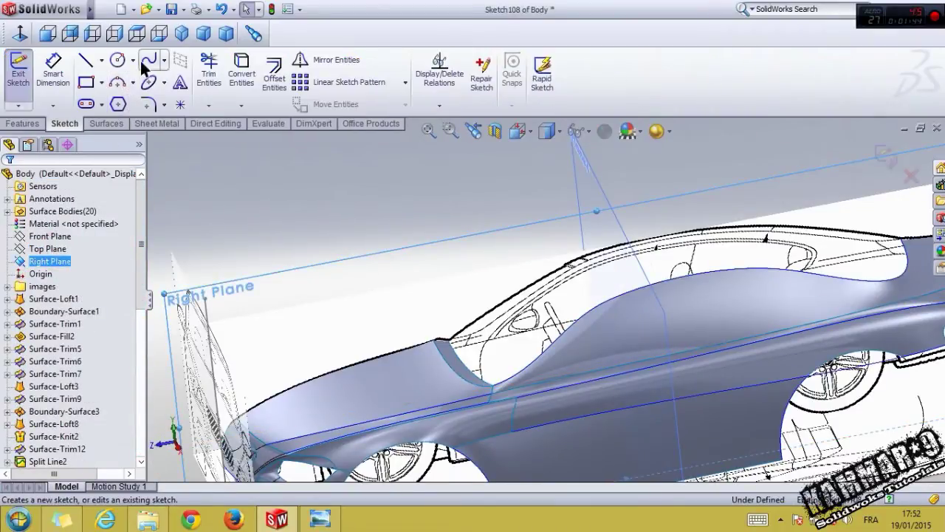
pyautogui.click(147, 64)
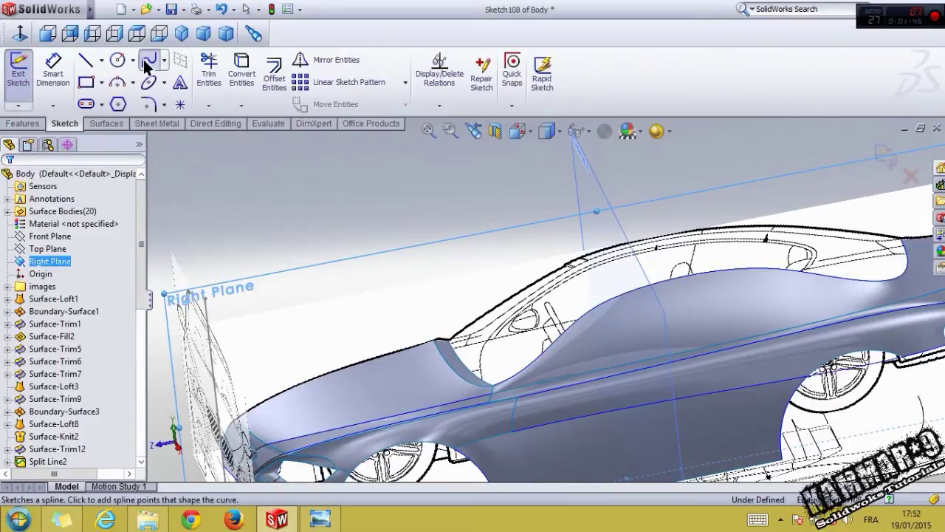
pyautogui.click(113, 33)
pyautogui.scroll(6, 526, 303)
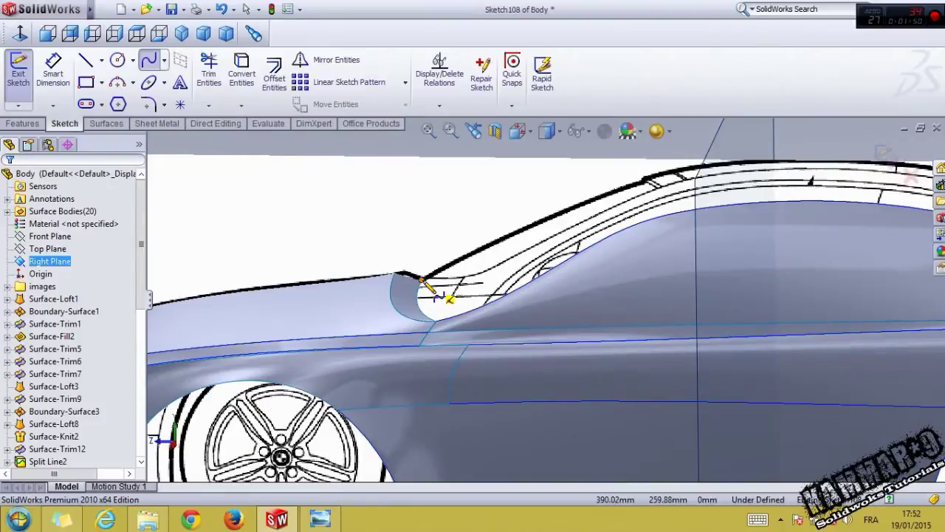
pyautogui.click(422, 279)
pyautogui.scroll(5, 554, 254)
pyautogui.scroll(-6, 728, 262)
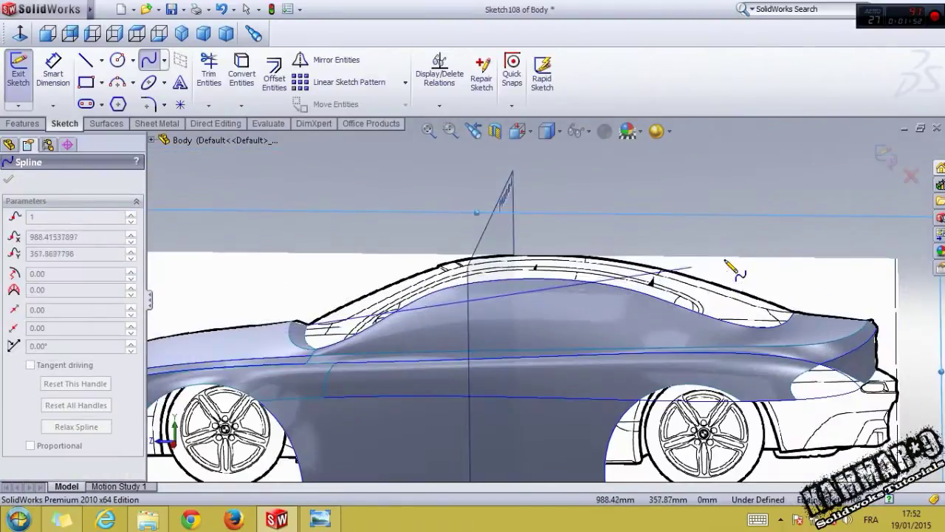
pyautogui.click(793, 333)
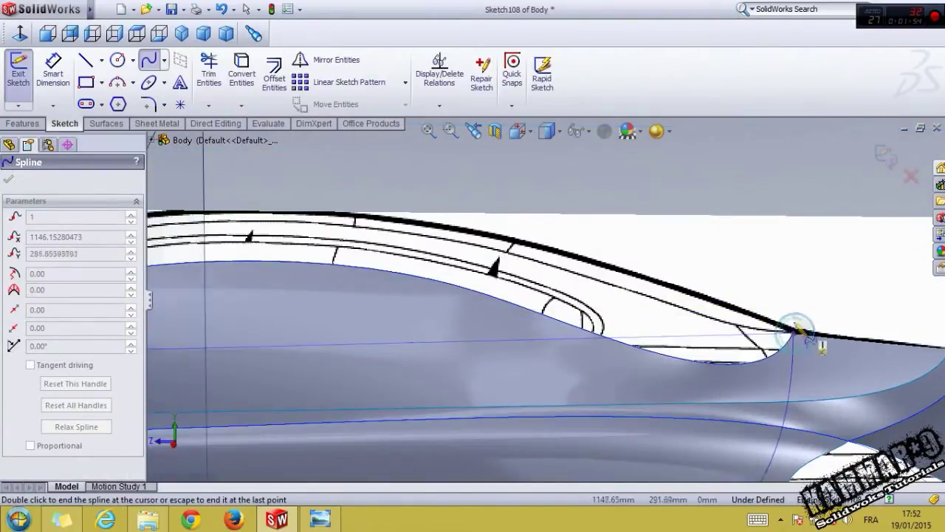
pyautogui.press('Escape')
pyautogui.press('Escape')
# Step: Pull the tangent handles at both spline ends upward so the curve roughly follows the roofline in the side blueprint
pyautogui.click(113, 34)
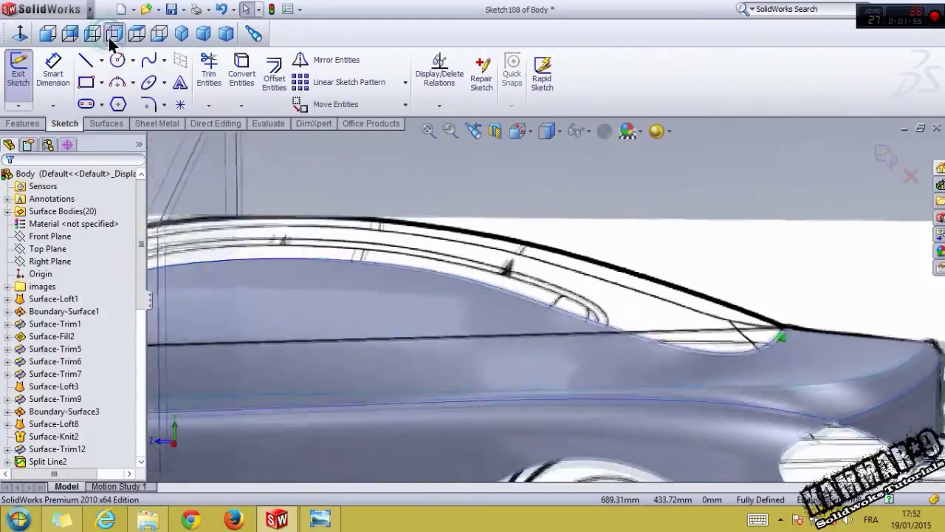
pyautogui.scroll(-5, 507, 259)
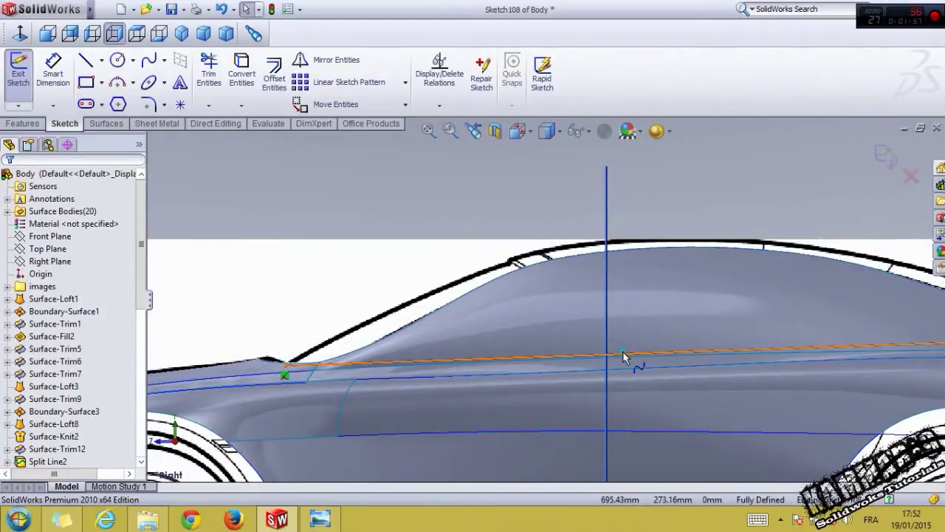
pyautogui.click(597, 364)
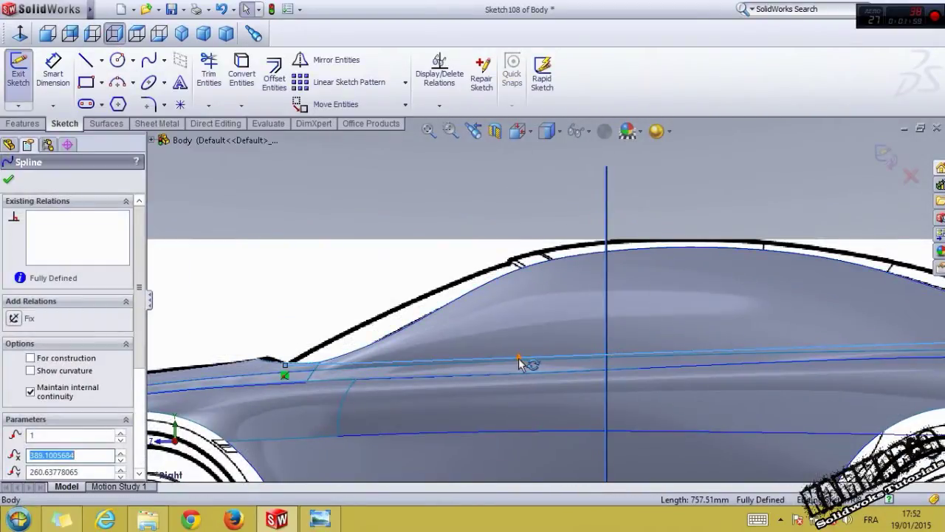
pyautogui.scroll(-2, 519, 363)
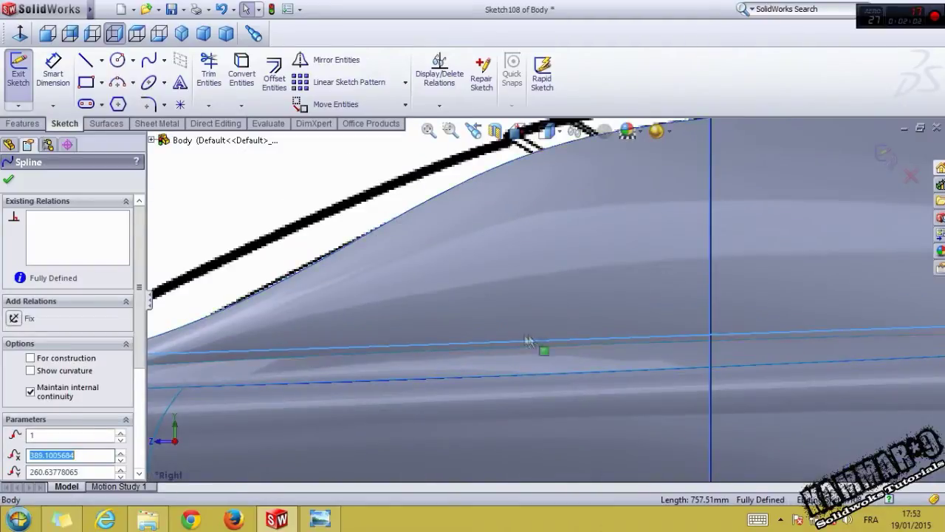
pyautogui.scroll(3, 528, 342)
pyautogui.scroll(-2, 536, 325)
pyautogui.moveTo(544, 323); pyautogui.dragTo(533, 185)
pyautogui.scroll(4, 553, 232)
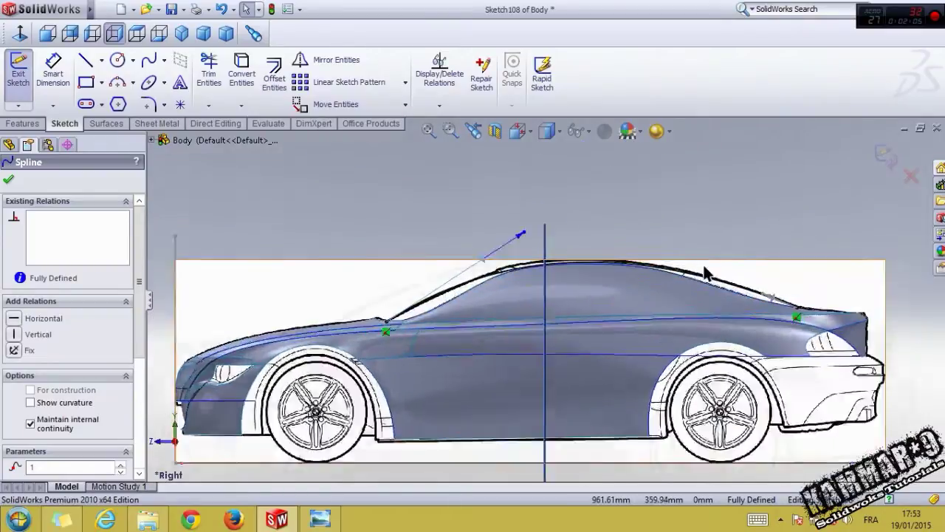
pyautogui.scroll(-2, 742, 268)
pyautogui.moveTo(774, 307); pyautogui.dragTo(614, 249)
pyautogui.scroll(-4, 333, 294)
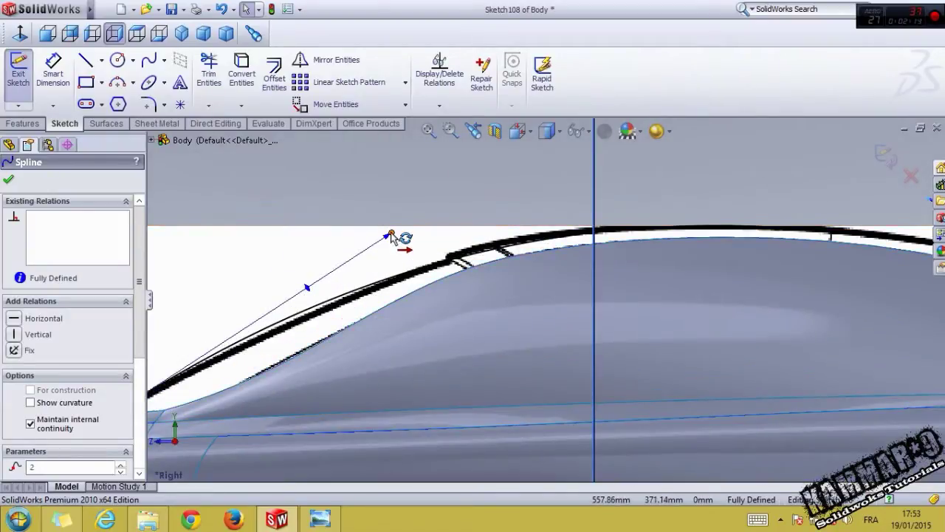
pyautogui.moveTo(390, 236); pyautogui.dragTo(418, 226)
# Step: Insert a spline point near the top of the roof and lower it onto the blueprint's roofline
pyautogui.rightClick(686, 227)
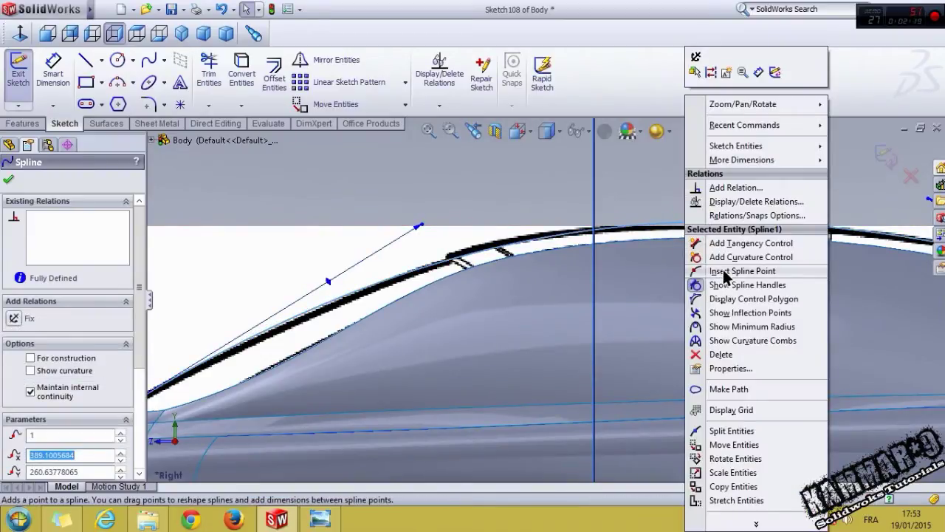
pyautogui.click(726, 272)
pyautogui.click(702, 223)
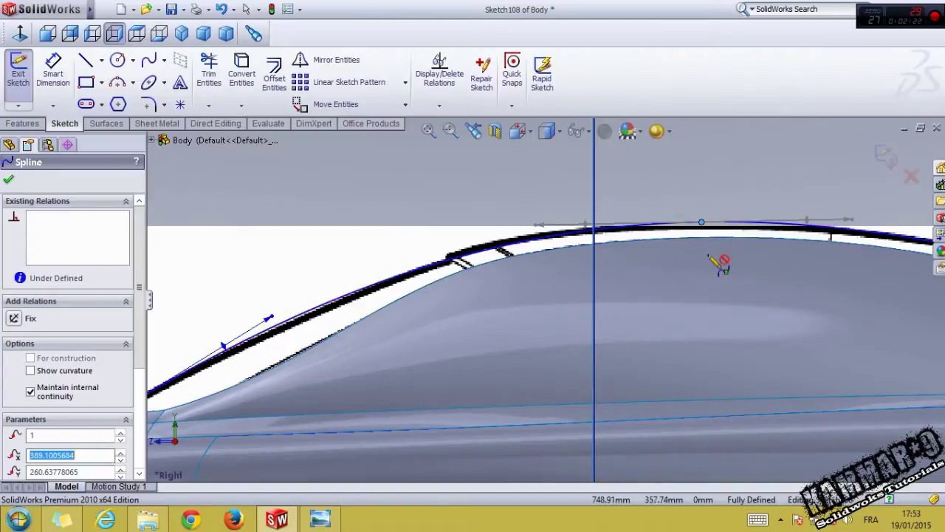
pyautogui.press('Escape')
pyautogui.scroll(-4, 713, 238)
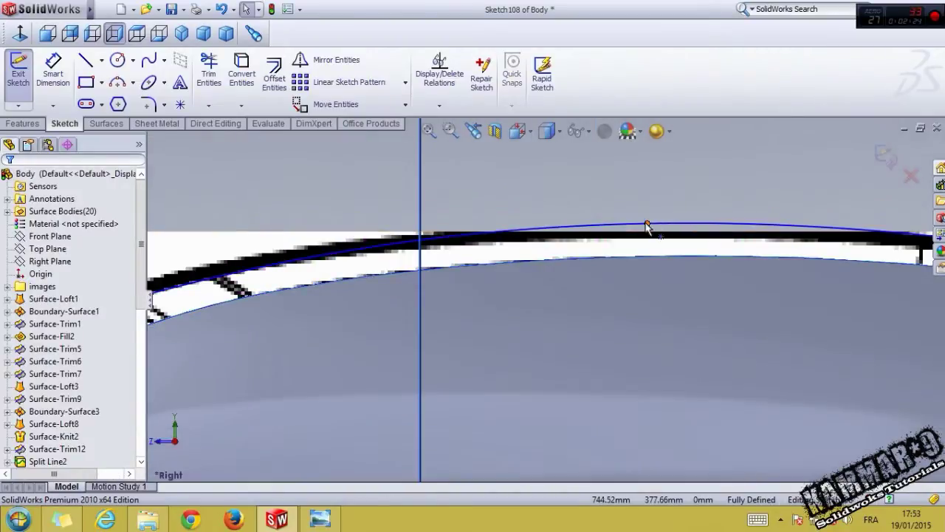
pyautogui.click(647, 223)
pyautogui.moveTo(645, 231); pyautogui.dragTo(644, 246)
# Step: Refine the tangent handles at the roof, windshield and rear window points to match the blueprint's roofline, and close the sketch
pyautogui.scroll(2, 602, 252)
pyautogui.scroll(-2, 468, 248)
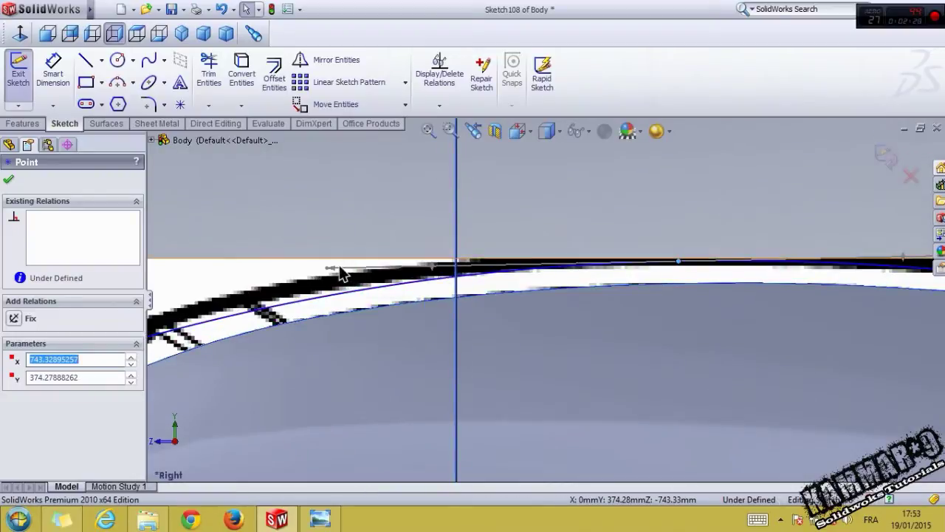
pyautogui.moveTo(334, 267); pyautogui.dragTo(275, 268)
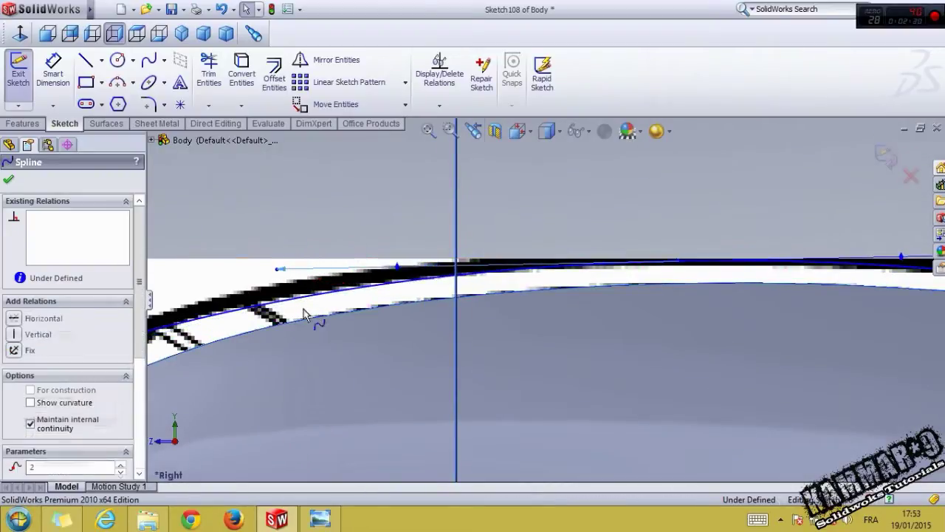
pyautogui.scroll(5, 305, 309)
pyautogui.moveTo(275, 357); pyautogui.dragTo(313, 351)
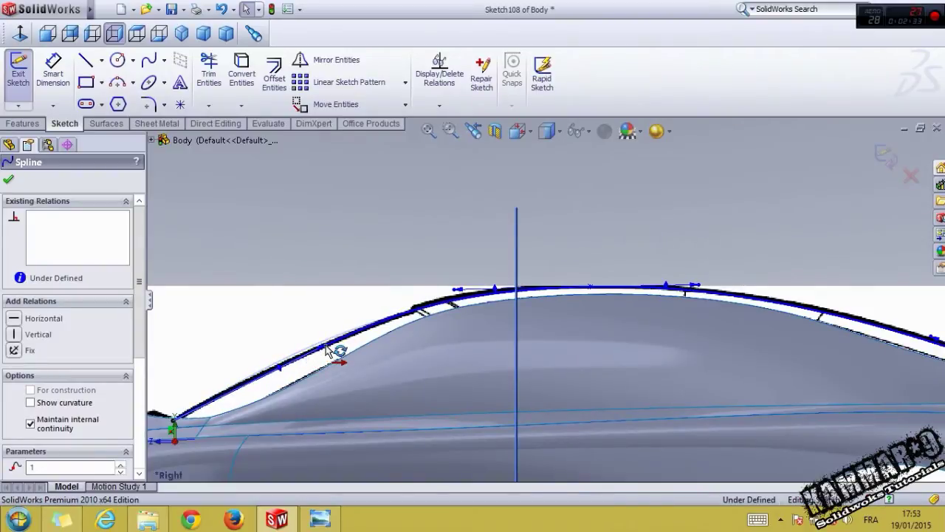
pyautogui.scroll(4, 443, 384)
pyautogui.scroll(-4, 717, 327)
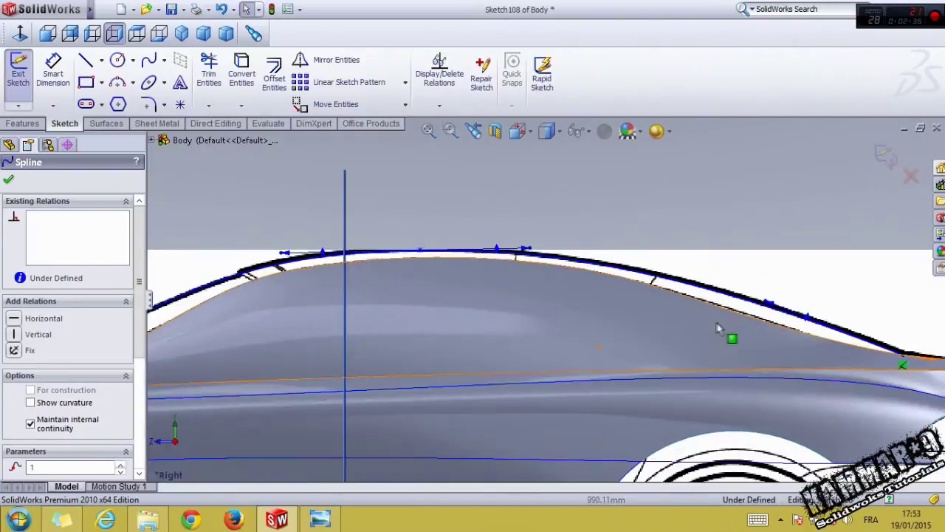
pyautogui.click(768, 306)
pyautogui.moveTo(768, 304); pyautogui.dragTo(761, 299)
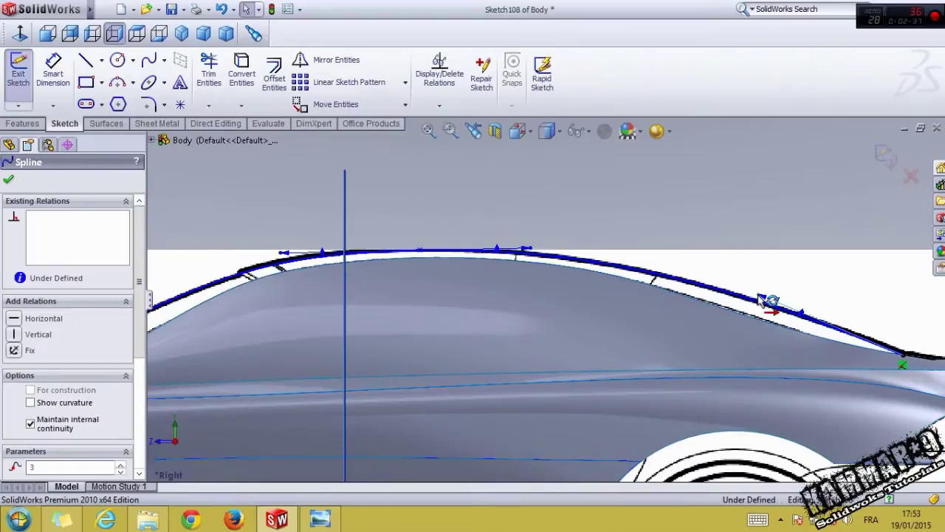
pyautogui.scroll(5, 760, 299)
pyautogui.scroll(-2, 499, 294)
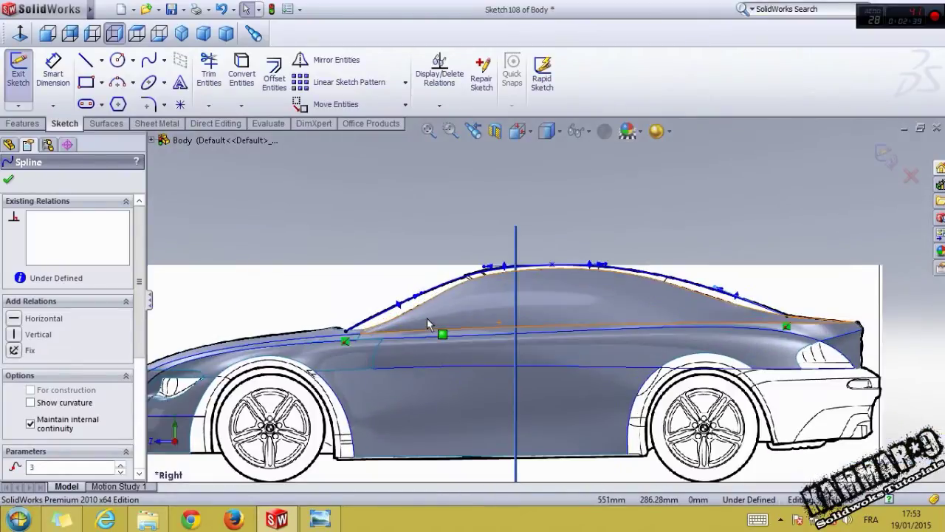
pyautogui.click(883, 157)
# Step: On Plane4, sketch a two-point spline across half the roof, from near the centreline to near the side window surface's upper edge
pyautogui.moveTo(563, 217)
pyautogui.mouseDown(button='middle')
pyautogui.moveTo(584, 259)
pyautogui.moveTo(508, 263)
pyautogui.mouseUp(button='middle')
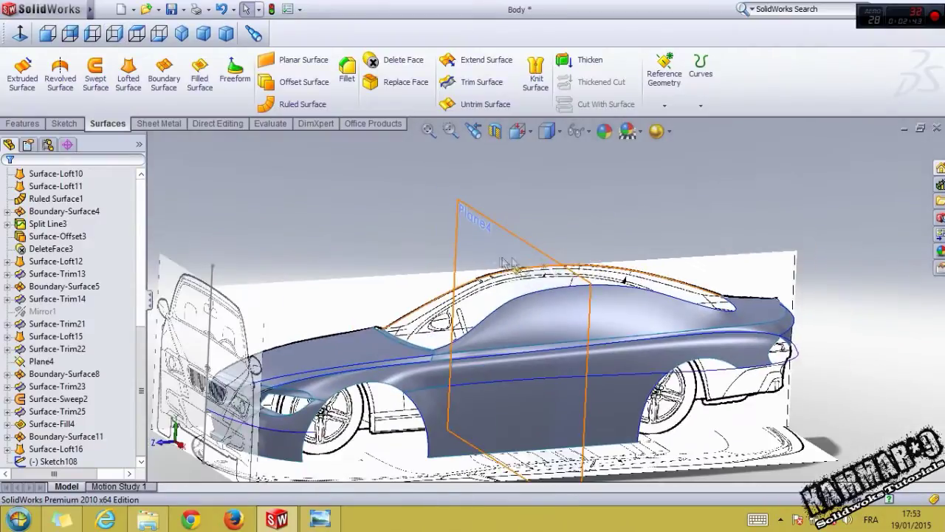
pyautogui.click(466, 253)
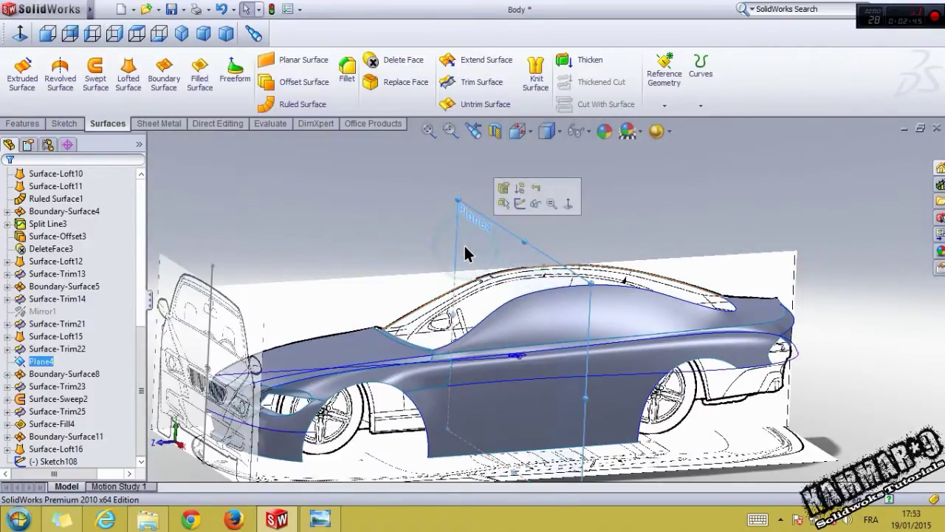
pyautogui.click(520, 203)
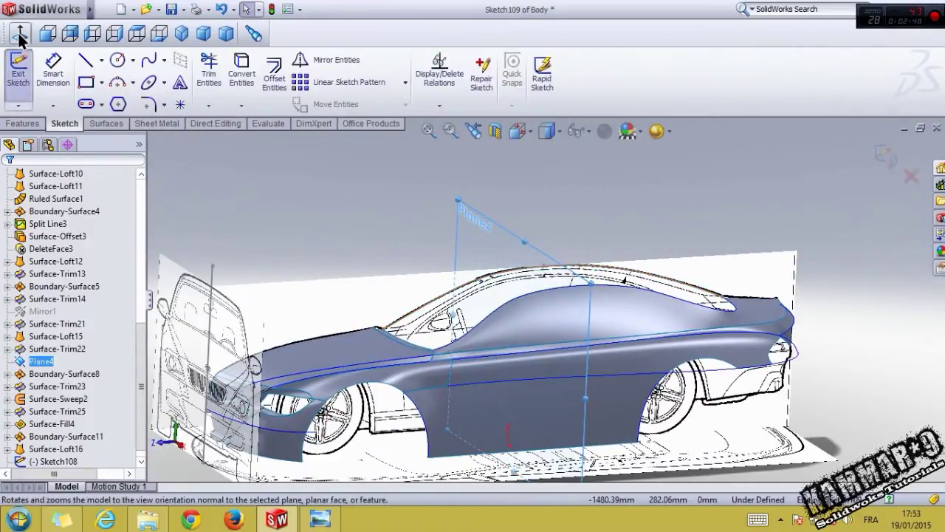
pyautogui.click(20, 34)
pyautogui.click(148, 59)
pyautogui.scroll(-5, 587, 193)
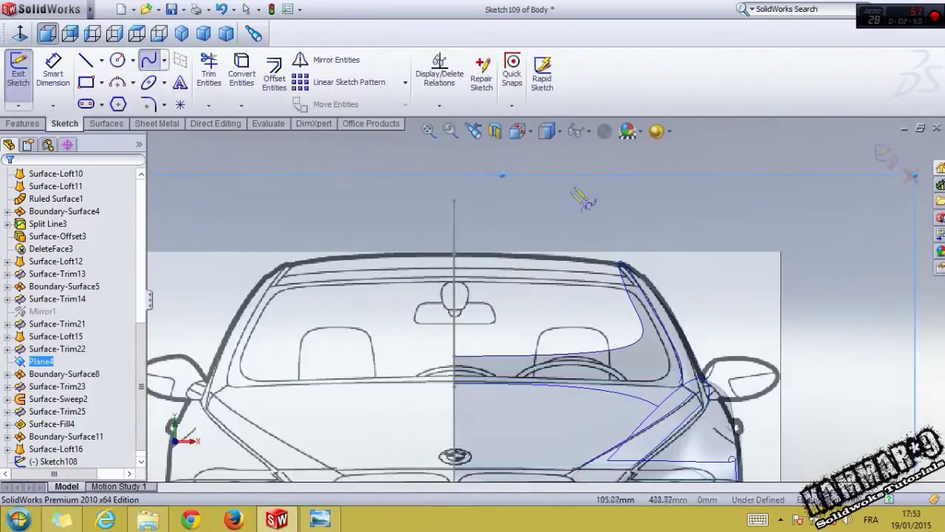
pyautogui.click(434, 243)
pyautogui.click(692, 254)
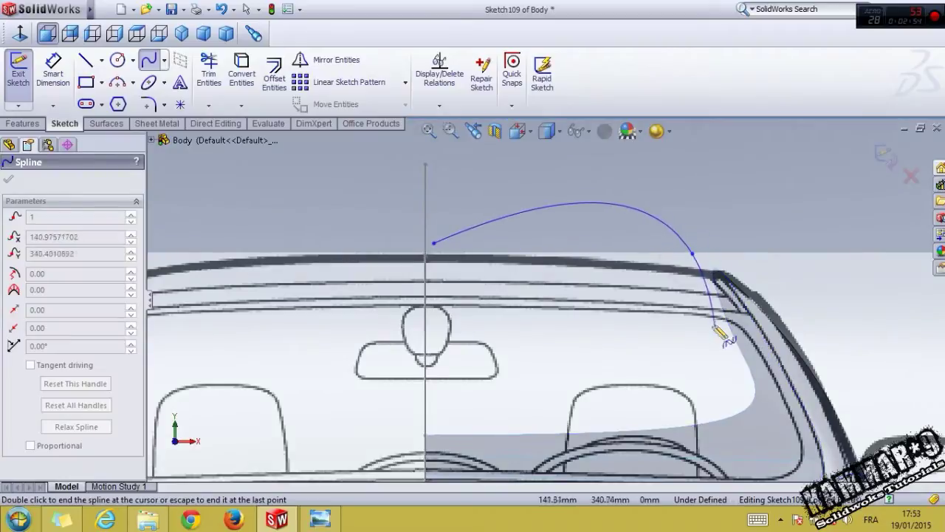
pyautogui.press('Escape')
# Step: Add a Pierce relation between the cross spline's inner endpoint and the roofline spline
pyautogui.moveTo(629, 282); pyautogui.dragTo(614, 267, button='middle')
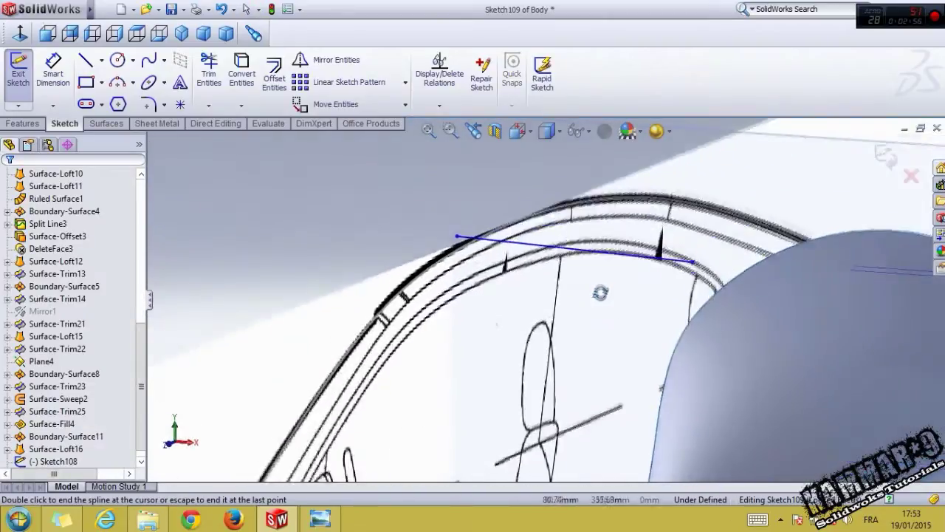
pyautogui.moveTo(601, 293); pyautogui.dragTo(600, 310, button='middle')
pyautogui.scroll(-2, 492, 270)
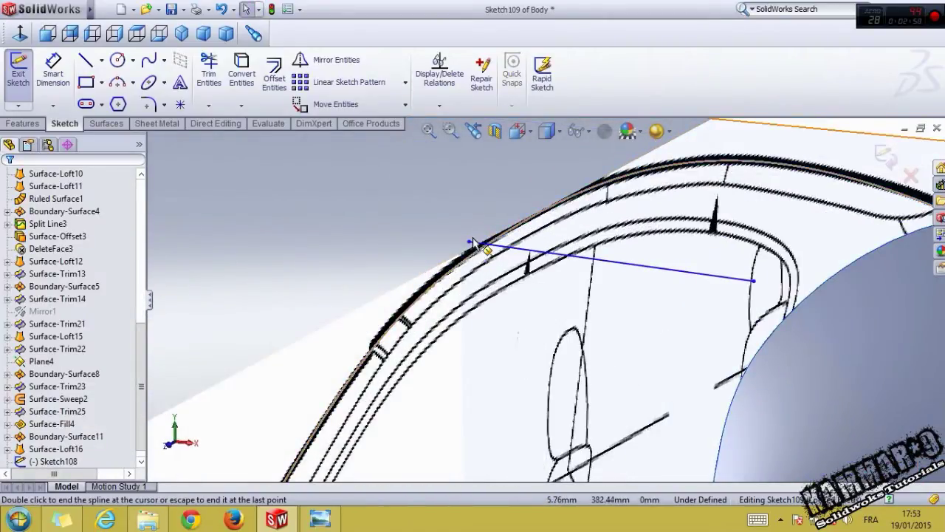
pyautogui.click(469, 244)
pyautogui.keyDown('ctrl'); pyautogui.click(473, 253); pyautogui.keyUp('ctrl')
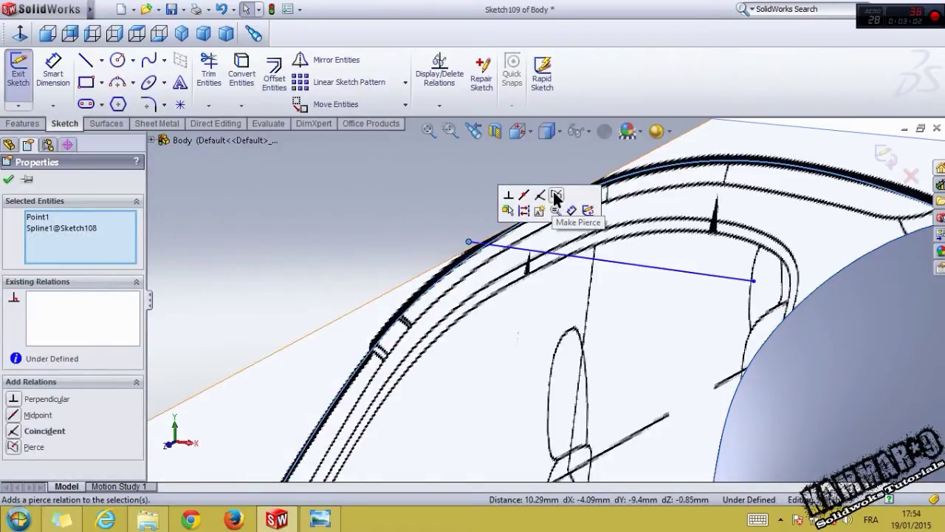
pyautogui.click(557, 197)
# Step: Add a Pierce relation between the cross spline's outer endpoint and the side window surface's upper edge
pyautogui.moveTo(674, 312); pyautogui.dragTo(746, 310, button='middle')
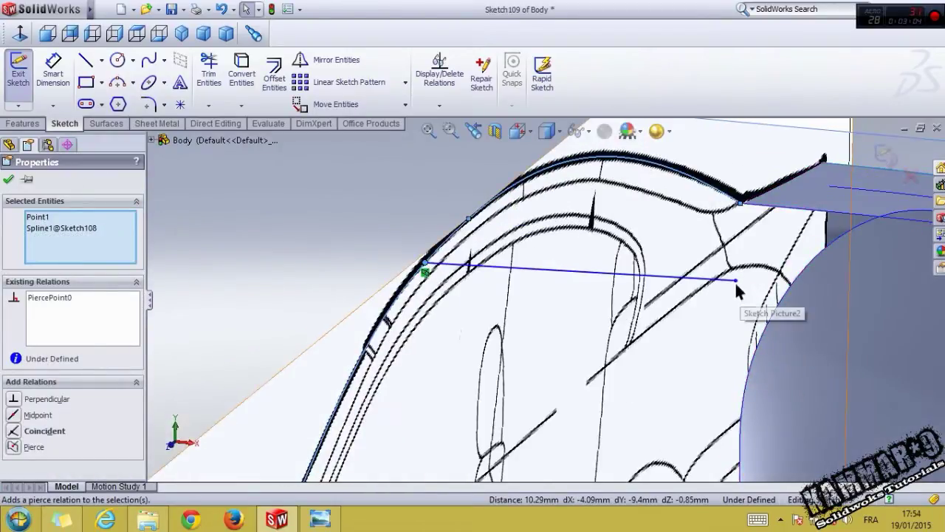
pyautogui.click(735, 281)
pyautogui.keyDown('ctrl'); pyautogui.click(789, 285); pyautogui.keyUp('ctrl')
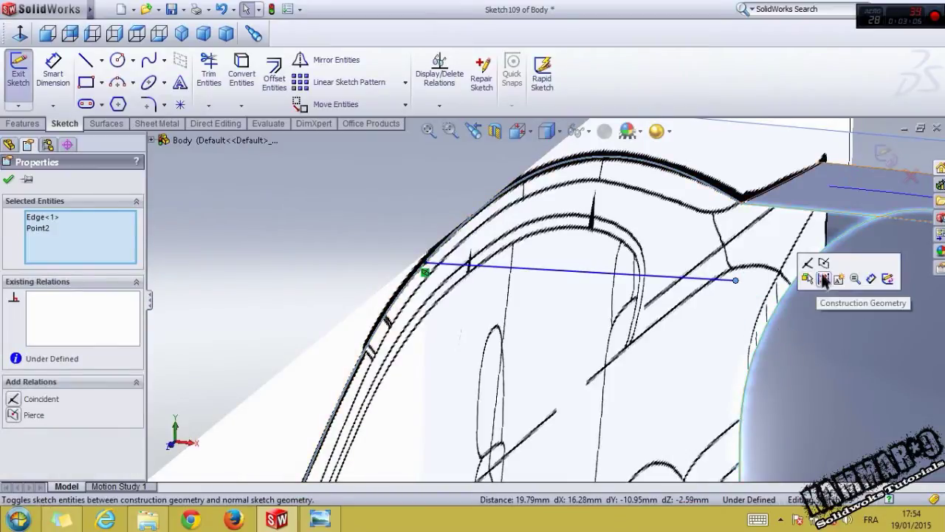
pyautogui.click(823, 264)
pyautogui.press('Escape')
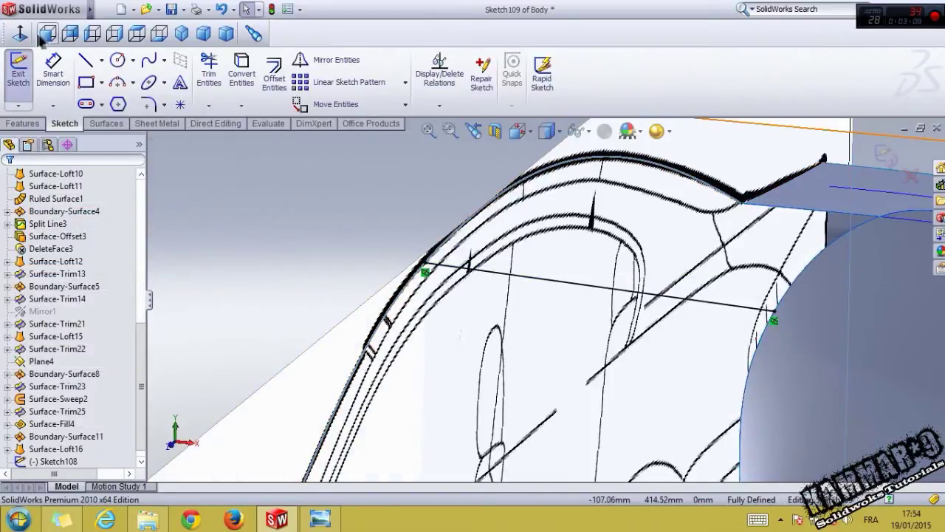
# Step: Shape the cross spline's tangent handle at the centreline to follow the front blueprint's roof curve, and close the sketch
pyautogui.click(46, 34)
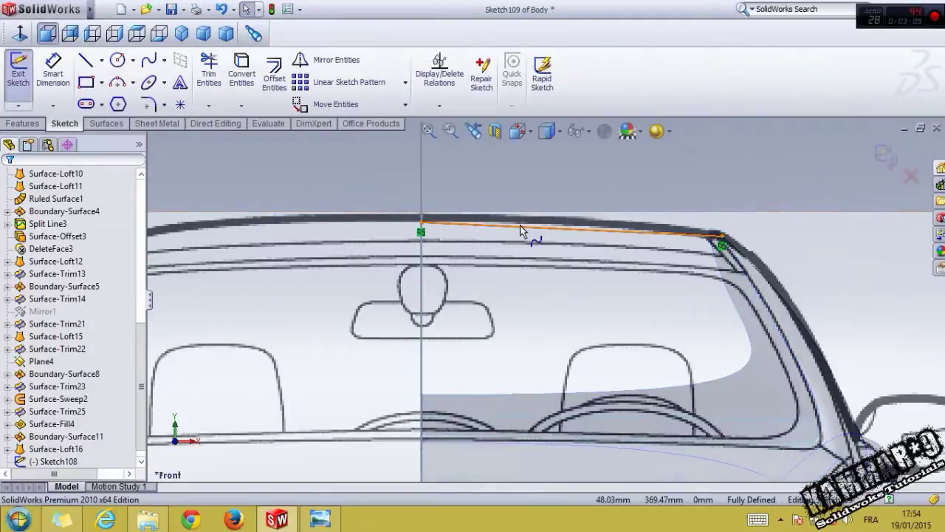
pyautogui.click(520, 231)
pyautogui.scroll(-2, 496, 221)
pyautogui.click(565, 244)
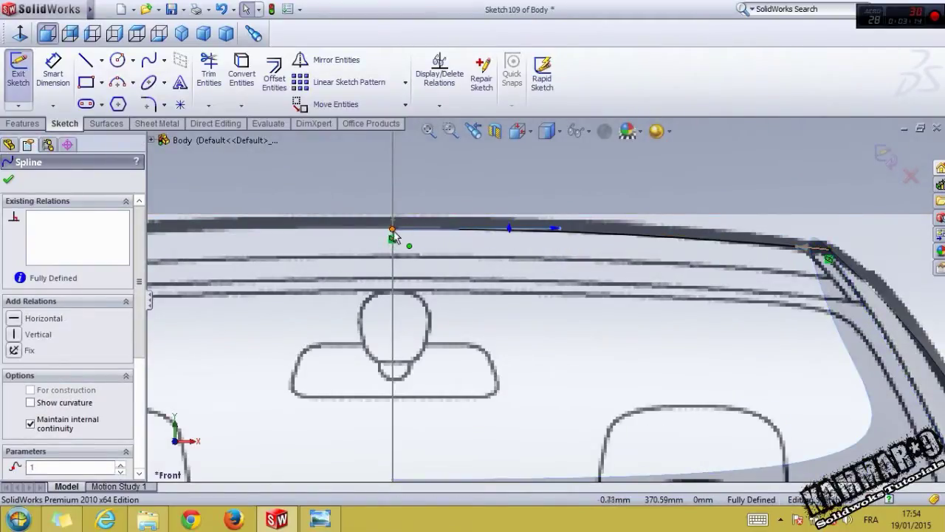
pyautogui.click(392, 226)
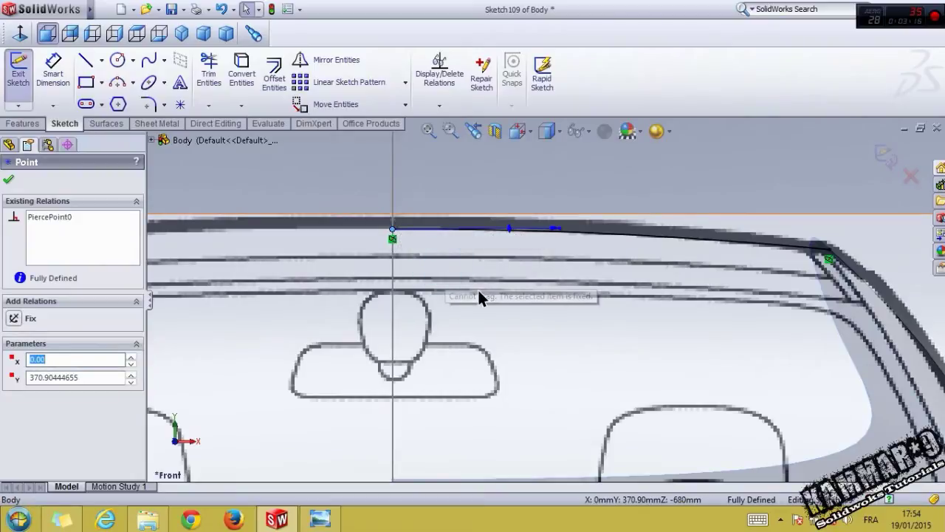
pyautogui.click(537, 200)
pyautogui.scroll(3, 561, 228)
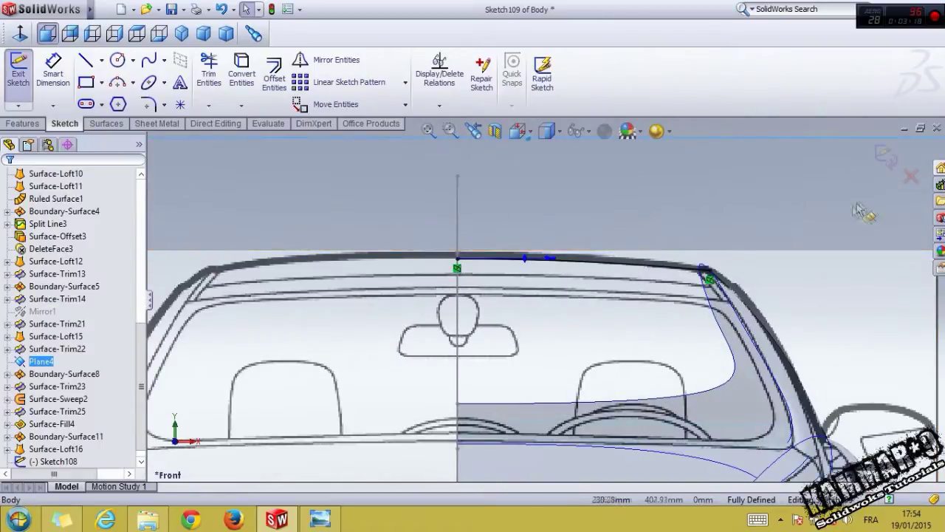
pyautogui.click(887, 157)
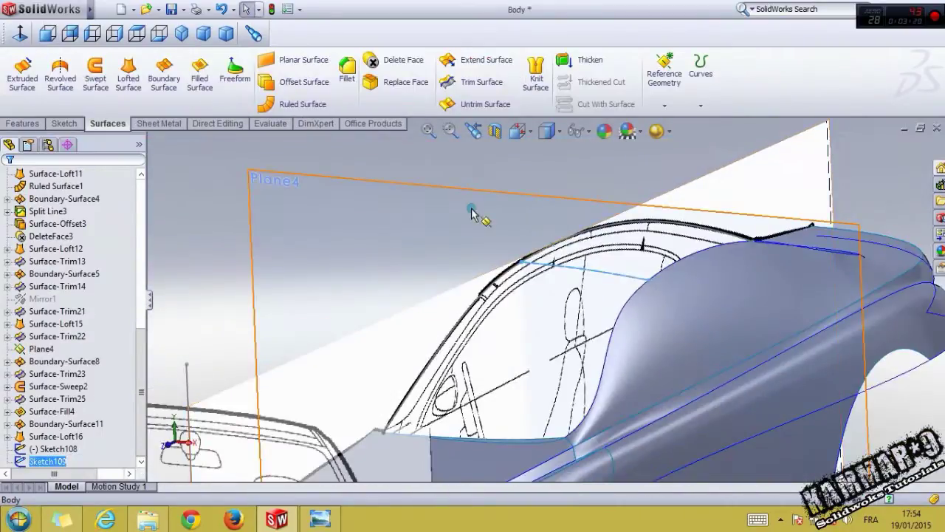
# Step: Start a Lofted Surface with the roofline sketch and the side window surface's upper edge as profiles
pyautogui.click(128, 80)
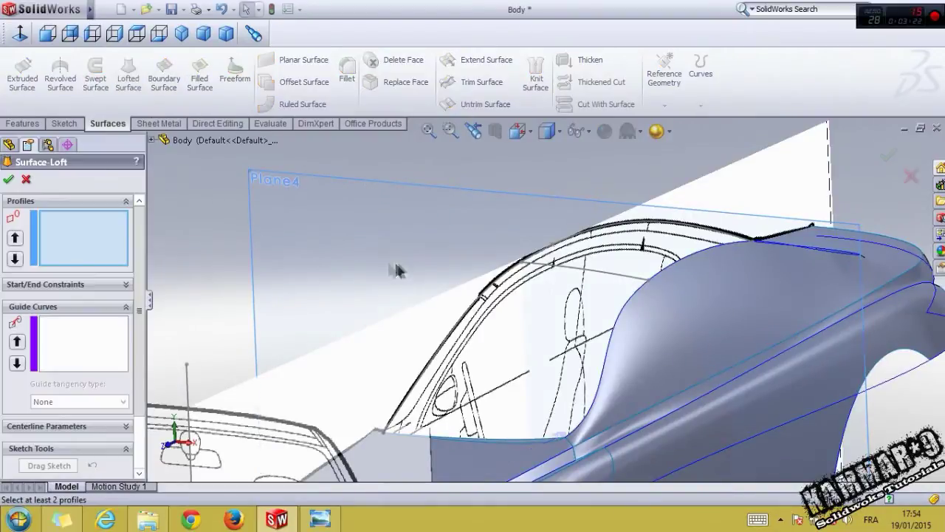
pyautogui.click(485, 295)
pyautogui.click(614, 330)
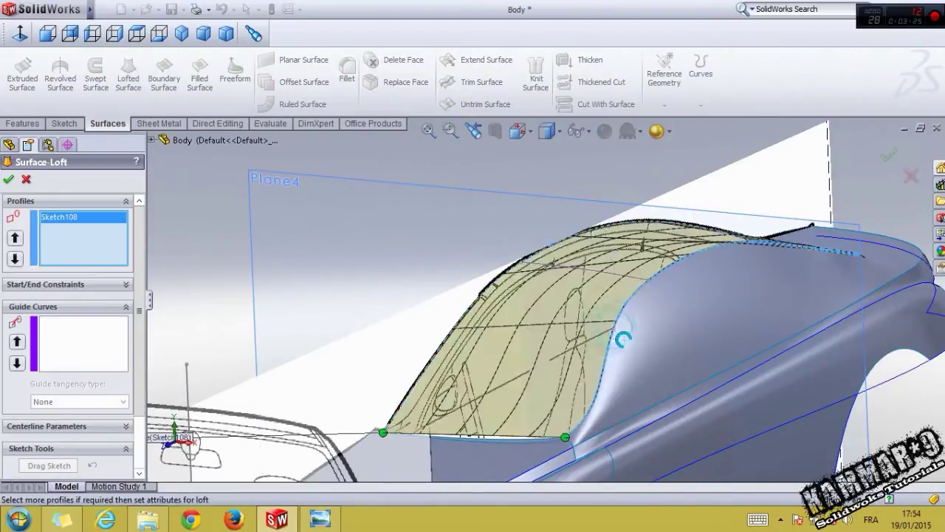
# Step: Add the windshield-base edge and the cross-roof spline as guide curves, and create the roof loft
pyautogui.click(79, 360)
pyautogui.moveTo(515, 432)
pyautogui.mouseDown(button='middle')
pyautogui.moveTo(494, 406)
pyautogui.moveTo(516, 419)
pyautogui.mouseUp(button='middle')
pyautogui.scroll(3, 517, 419)
pyautogui.scroll(-4, 510, 421)
pyautogui.click(510, 303)
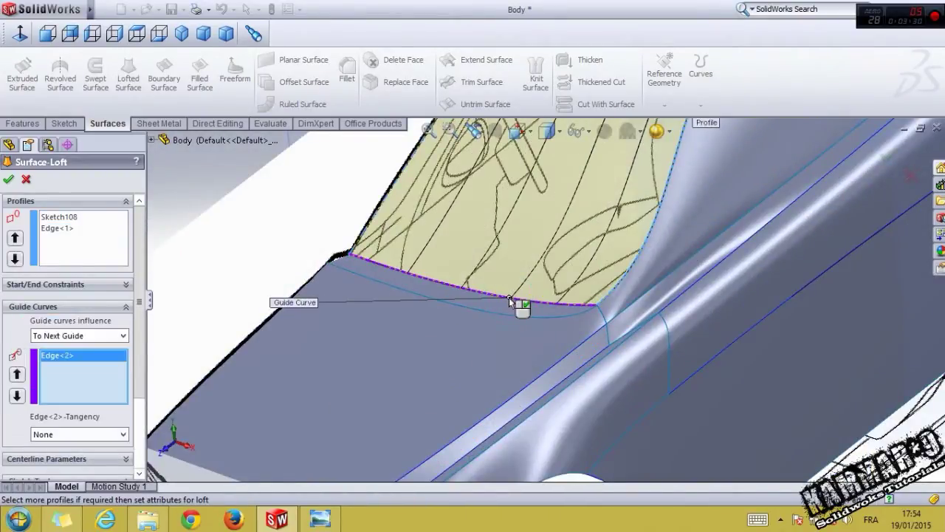
pyautogui.scroll(5, 517, 302)
pyautogui.scroll(-3, 576, 252)
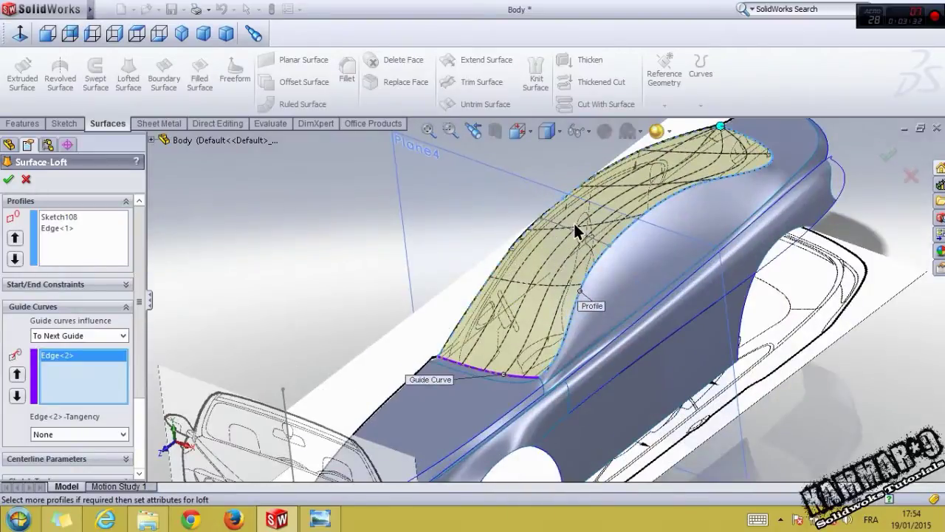
pyautogui.click(575, 226)
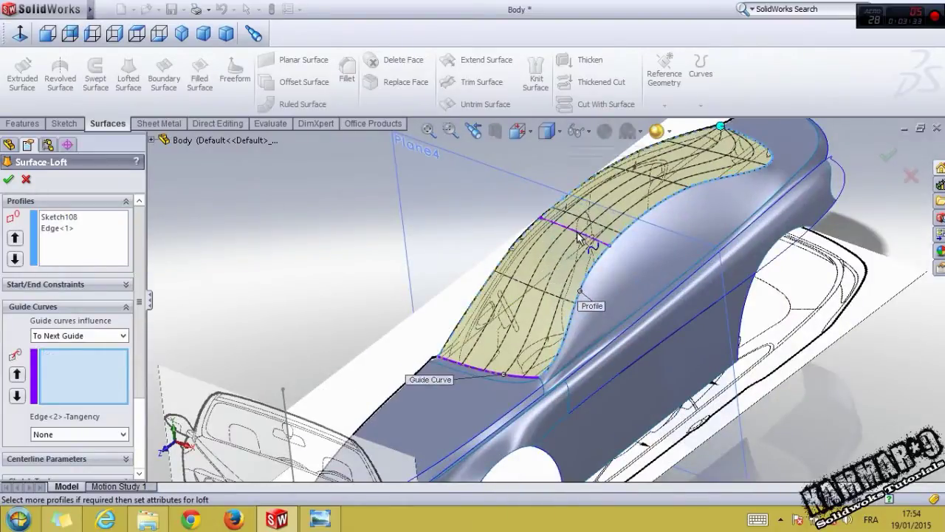
pyautogui.click(7, 180)
# Step: Inspect the lofted roof and compare the rear of the body with the BMW M6 reference photo
pyautogui.scroll(4, 524, 303)
pyautogui.moveTo(524, 306); pyautogui.dragTo(498, 262, button='middle')
pyautogui.scroll(-5, 717, 289)
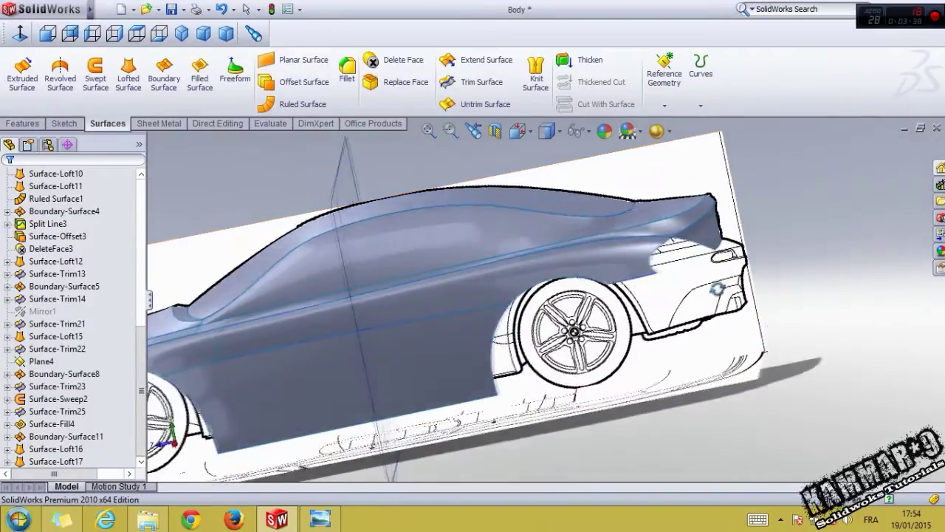
pyautogui.click(320, 519)
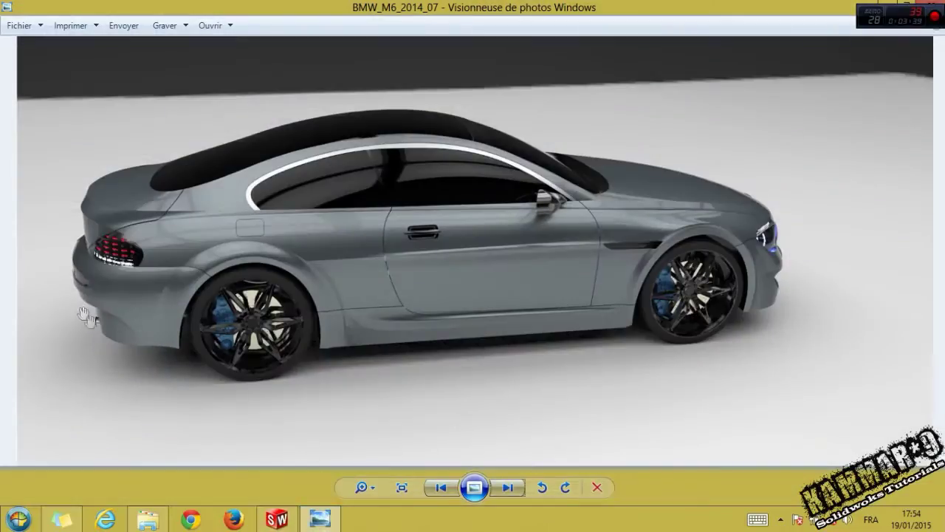
pyautogui.click(321, 519)
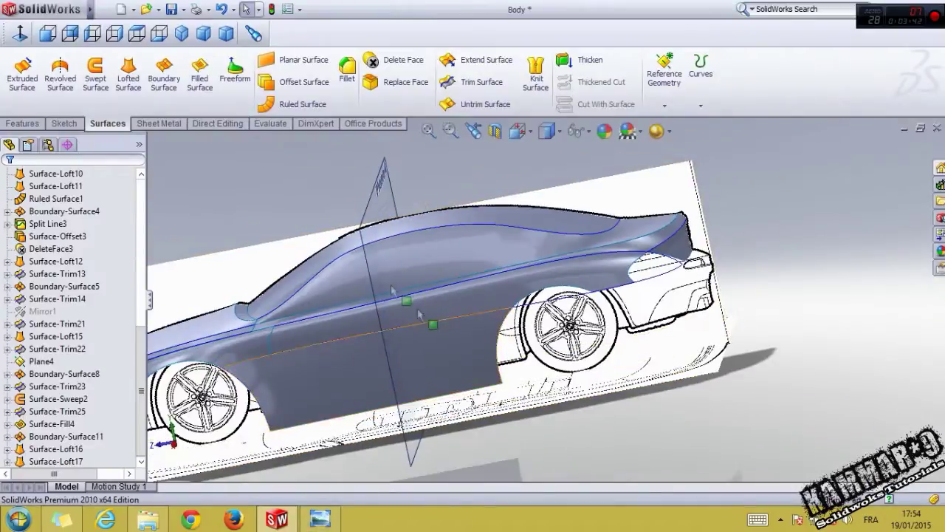
# Step: Start a new sketch on the Right Plane, viewed from the right over the blueprint's rear bumper
pyautogui.click(115, 34)
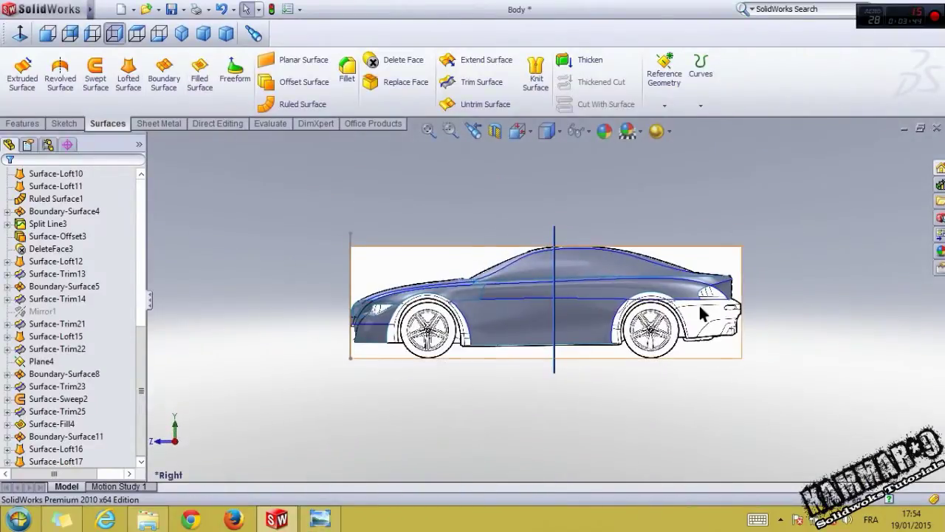
pyautogui.scroll(-5, 699, 303)
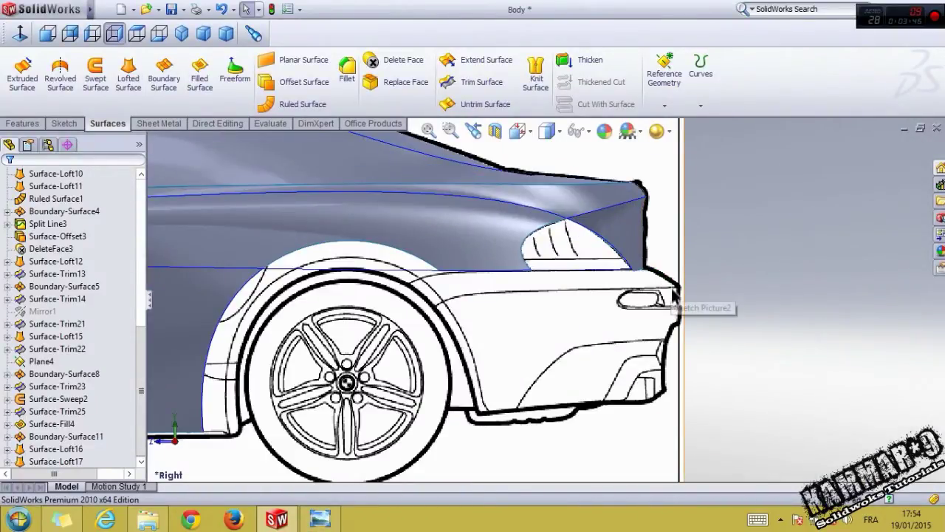
pyautogui.moveTo(139, 341); pyautogui.dragTo(136, 195)
pyautogui.click(55, 261)
pyautogui.click(64, 239)
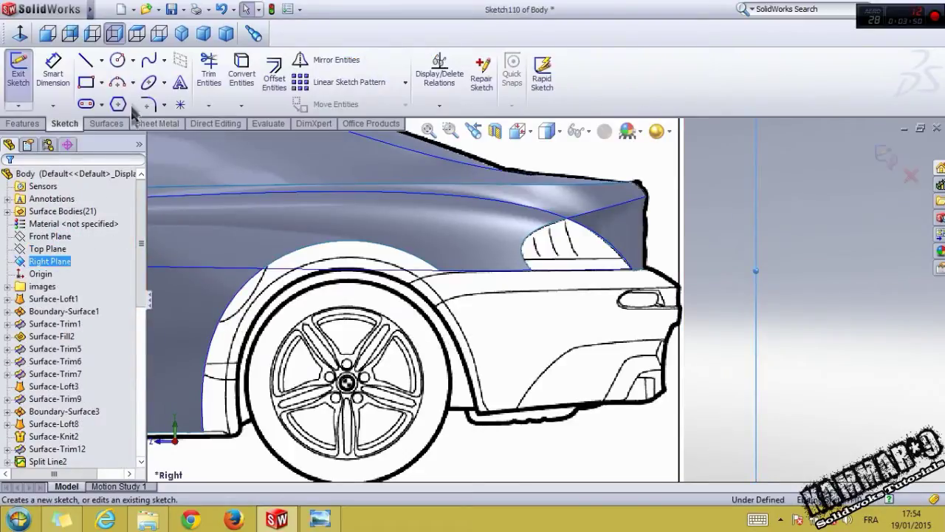
# Step: Draw a two-point spline about 35 mm long from the tail surface's lower corner to the bumper's upper corner, and curve it along the blueprint outline
pyautogui.click(87, 60)
pyautogui.scroll(-3, 625, 299)
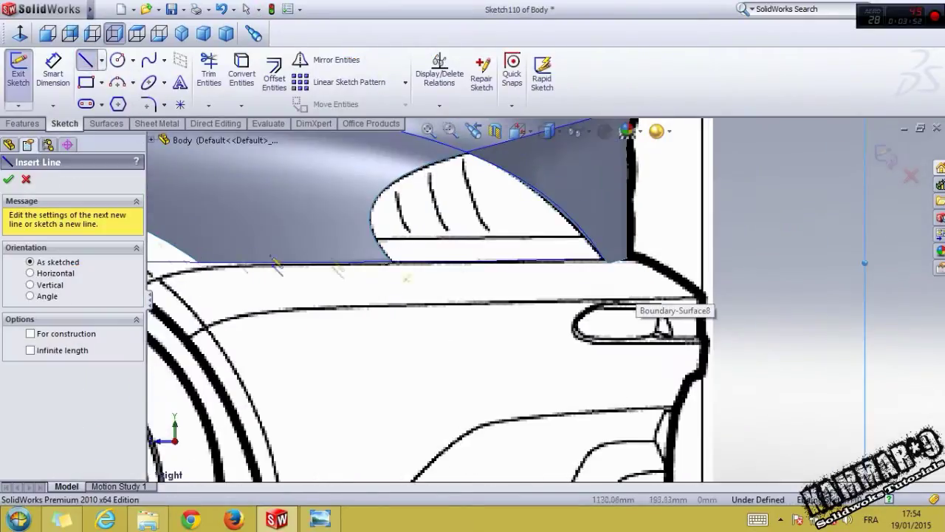
pyautogui.click(25, 180)
pyautogui.click(149, 59)
pyautogui.scroll(-3, 728, 334)
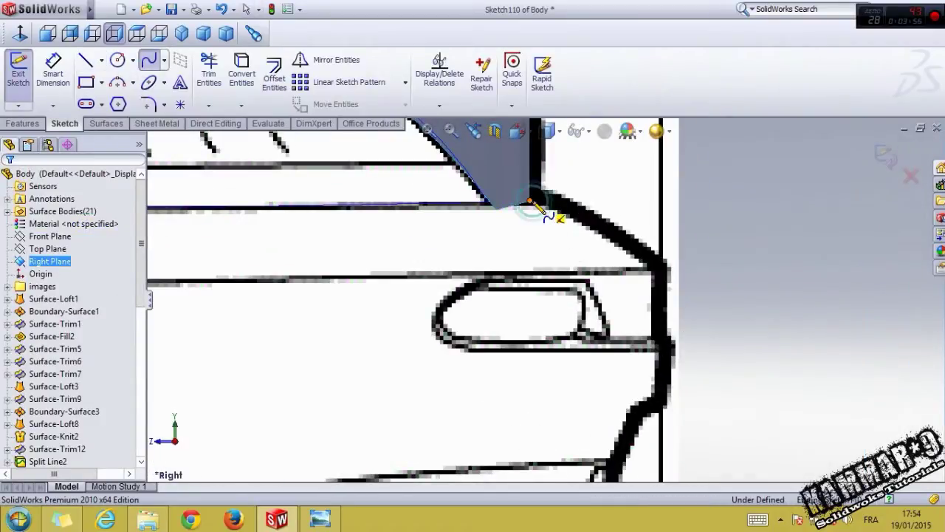
pyautogui.click(530, 201)
pyautogui.click(666, 269)
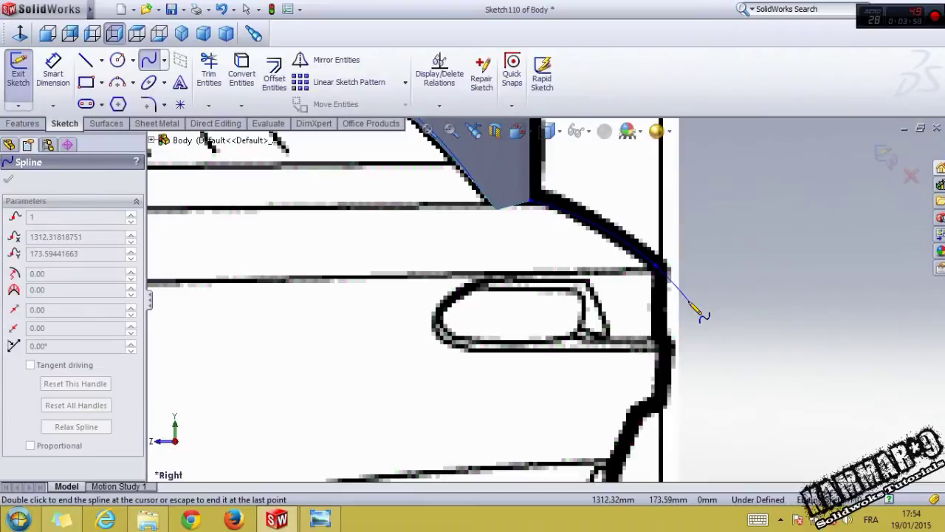
pyautogui.press('Escape')
pyautogui.click(588, 231)
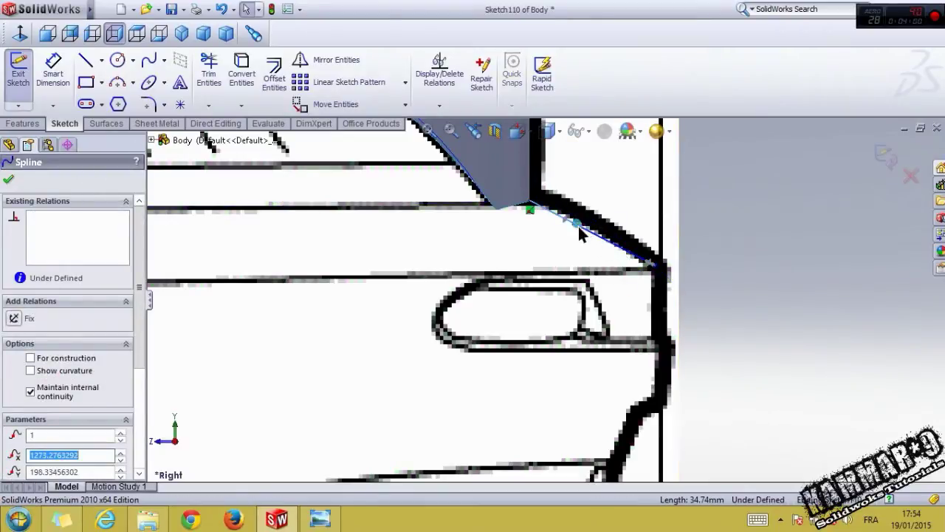
pyautogui.moveTo(577, 224); pyautogui.dragTo(597, 228)
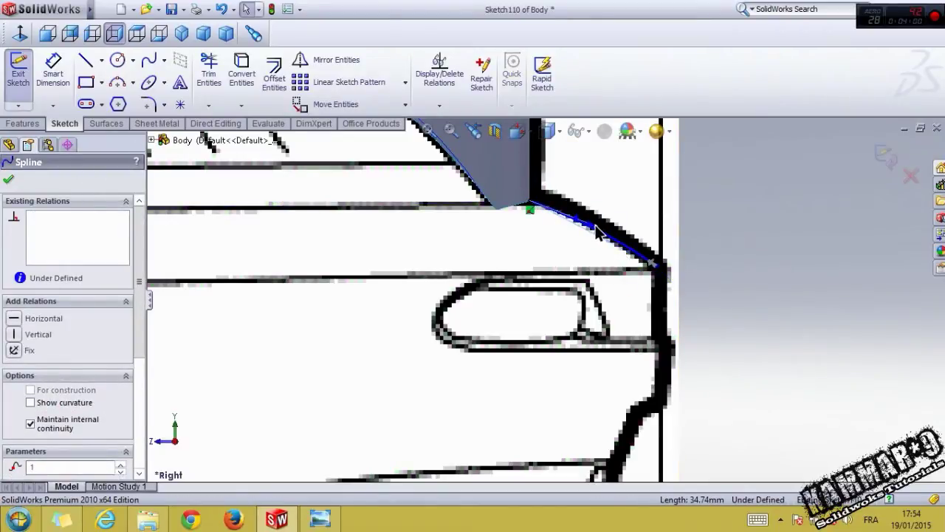
# Step: Draw two connected lines from the spline's end down the bumper's rear face to the notch, the second one vertical
pyautogui.click(85, 61)
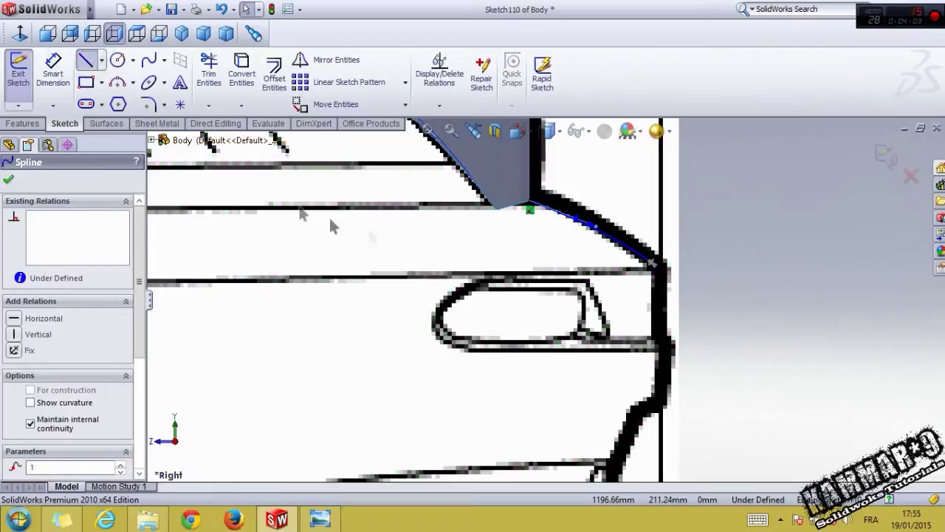
pyautogui.click(666, 271)
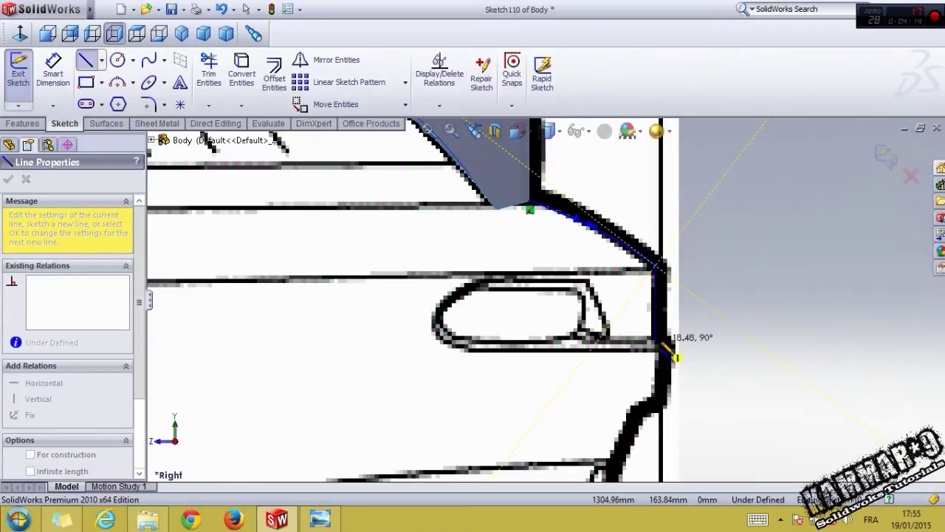
pyautogui.click(661, 346)
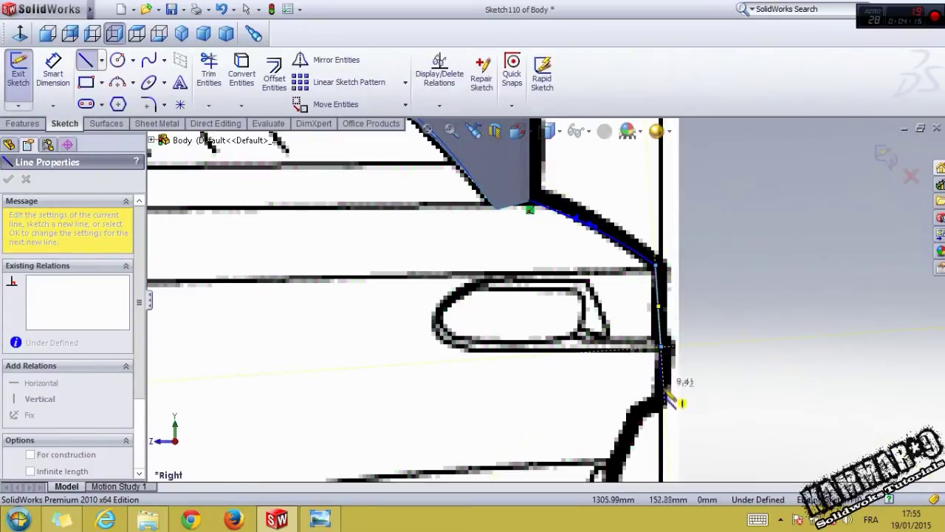
pyautogui.click(662, 405)
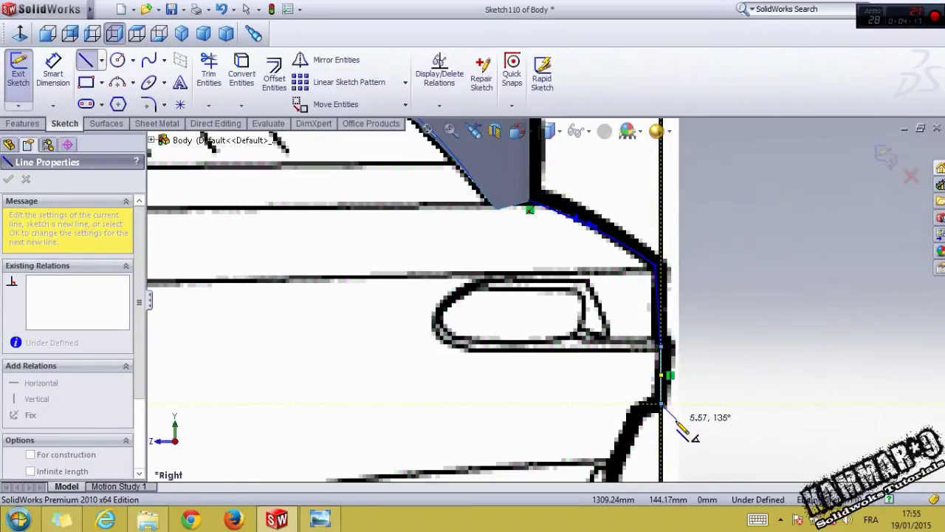
pyautogui.press('Escape')
pyautogui.scroll(2, 675, 418)
pyautogui.scroll(-1, 629, 373)
pyautogui.scroll(1, 604, 352)
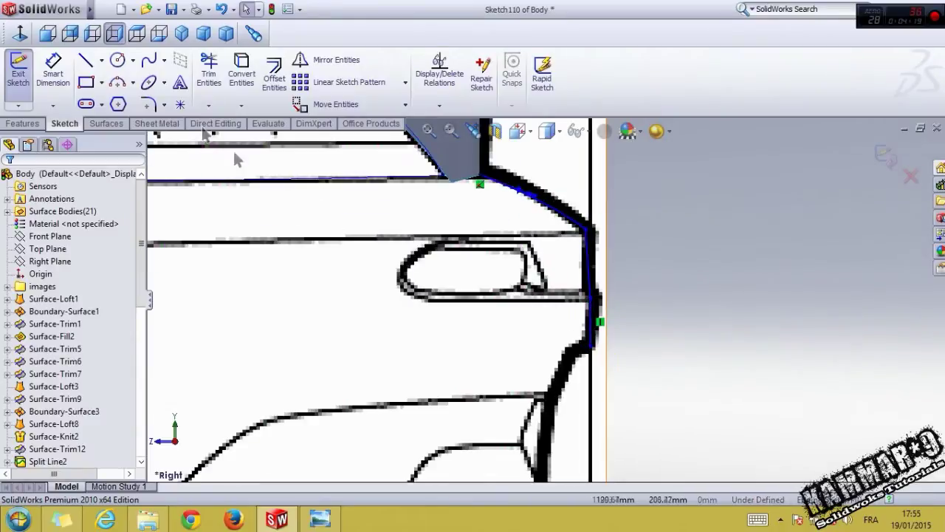
# Step: Draw a two-point spline about 74 mm long from the lines' lower end to just below the bumper's lower rear corner
pyautogui.click(150, 62)
pyautogui.click(591, 319)
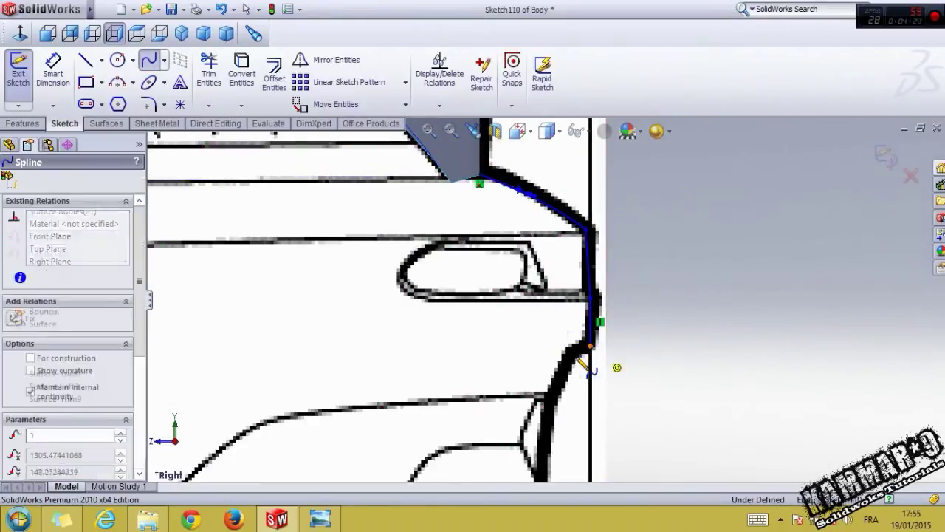
pyautogui.scroll(-3, 587, 358)
pyautogui.scroll(2, 562, 436)
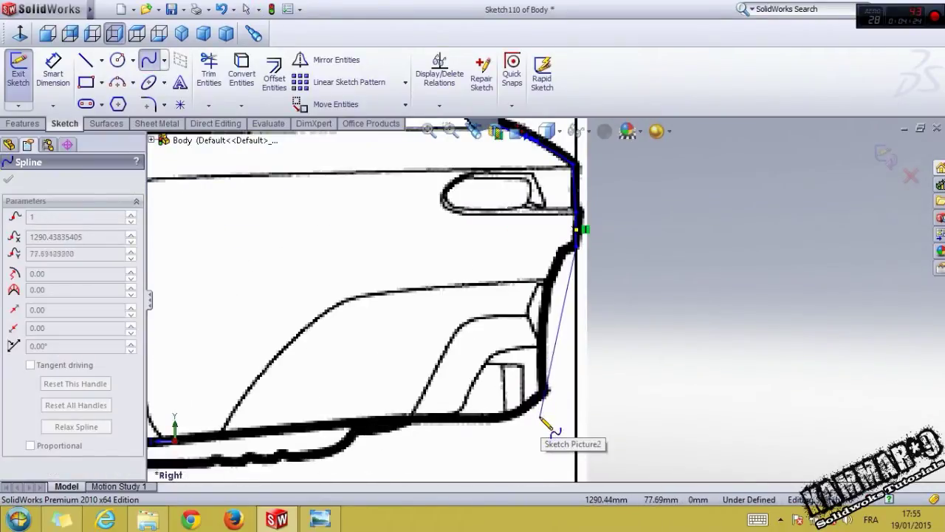
pyautogui.click(541, 422)
pyautogui.press('Escape')
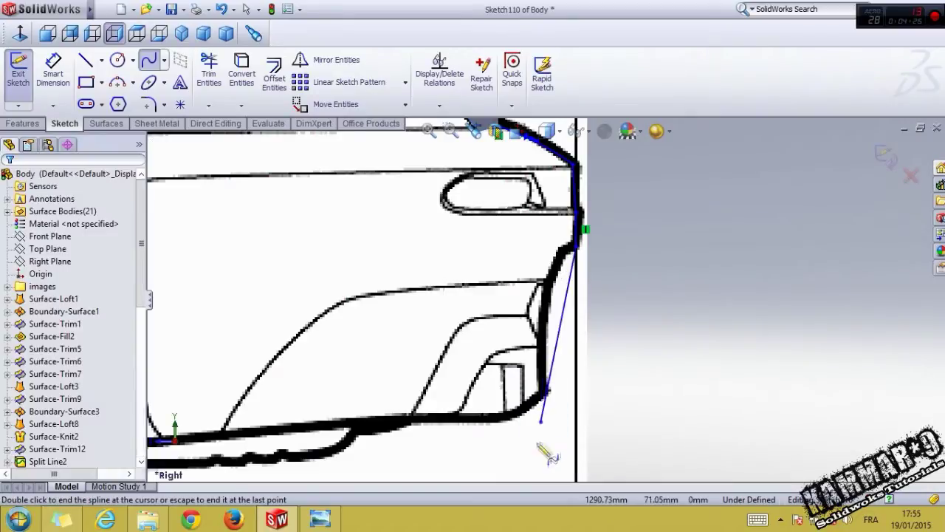
# Step: Shape the lower spline's end tangents to follow the bumper outline, and move its bottom endpoint slightly upward
pyautogui.click(549, 387)
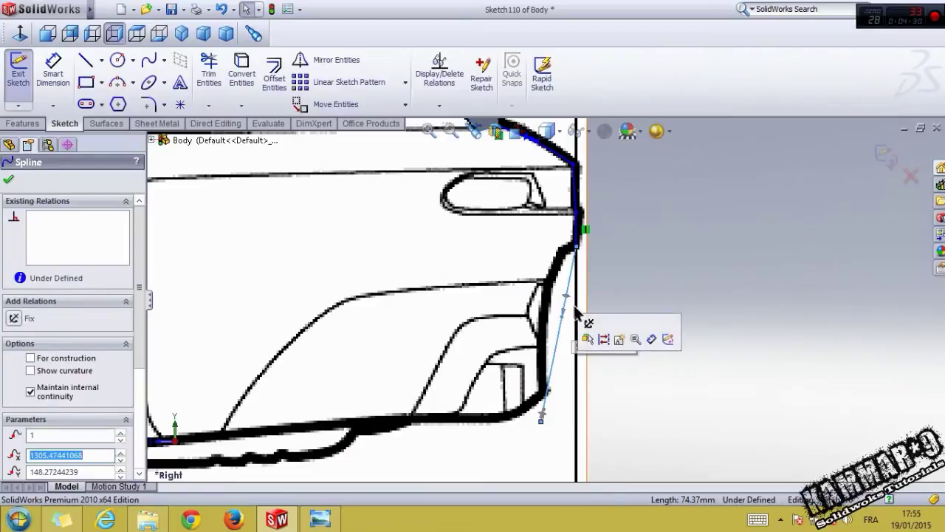
pyautogui.moveTo(562, 317); pyautogui.dragTo(555, 254)
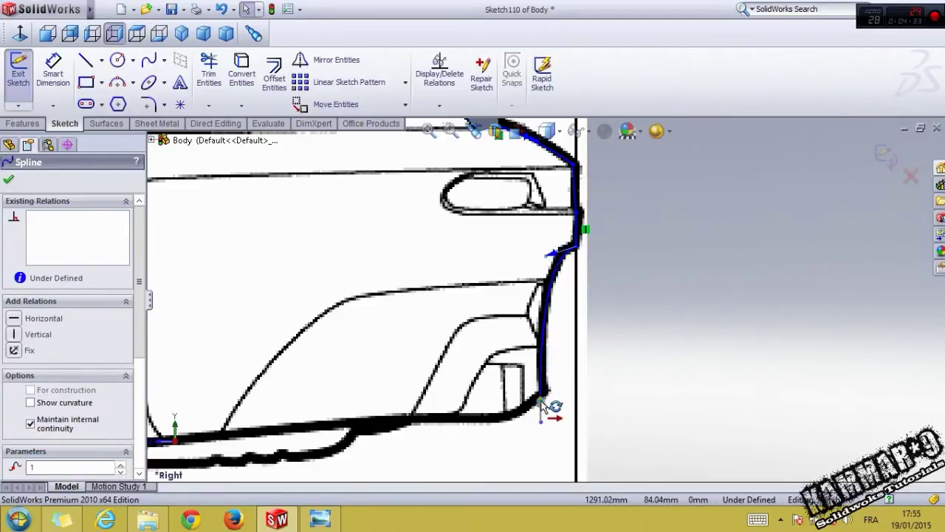
pyautogui.moveTo(542, 405); pyautogui.dragTo(550, 347)
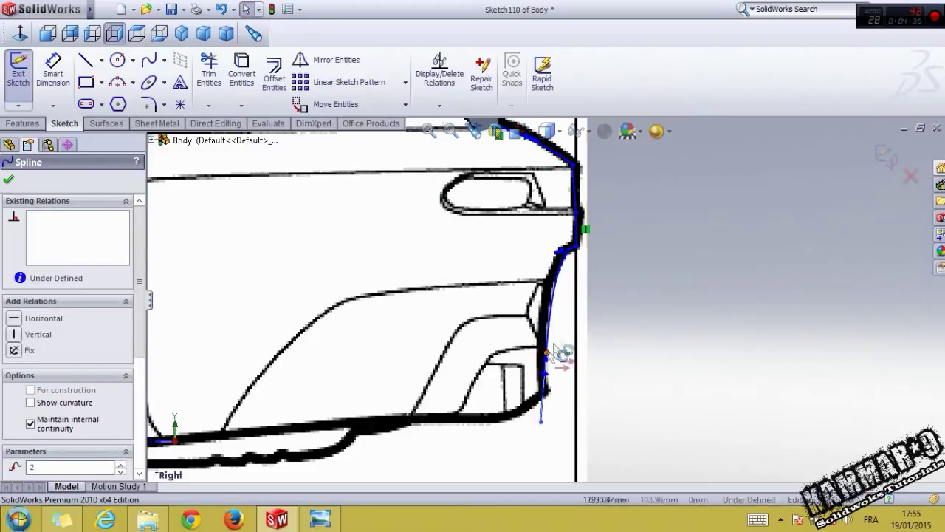
pyautogui.moveTo(558, 254); pyautogui.dragTo(550, 256)
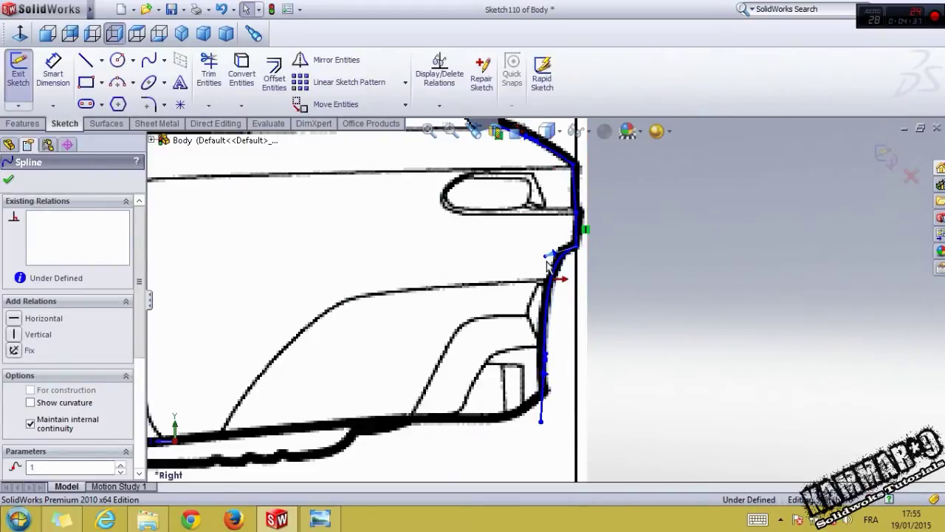
pyautogui.click(608, 367)
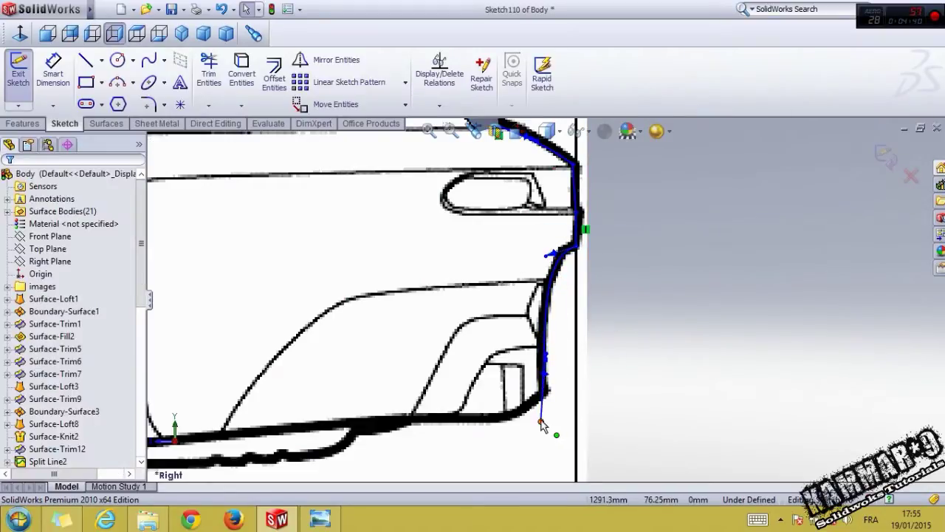
pyautogui.moveTo(540, 421)
pyautogui.mouseDown()
pyautogui.moveTo(560, 430)
pyautogui.moveTo(542, 415)
pyautogui.mouseUp()
pyautogui.click(675, 315)
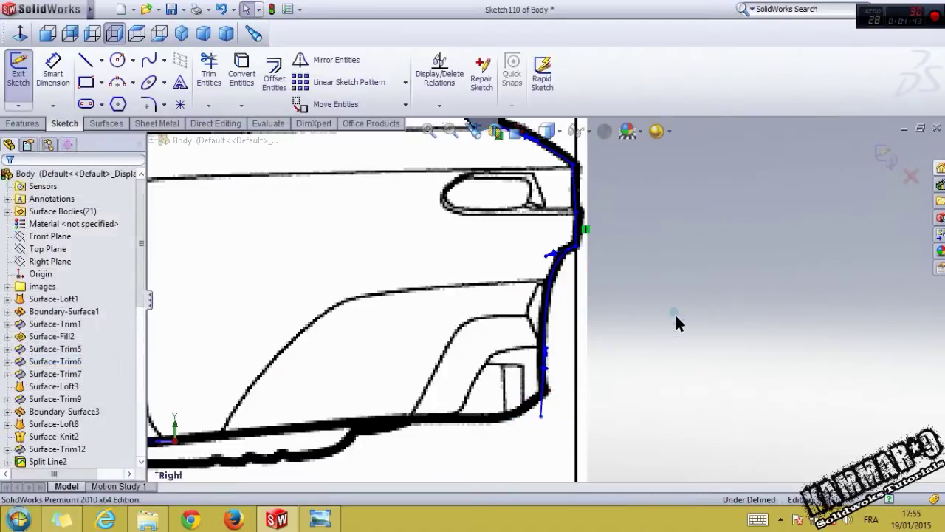
# Step: Close the rear bumper profile sketch and start a new sketch on the Right Plane
pyautogui.scroll(2, 679, 318)
pyautogui.click(884, 154)
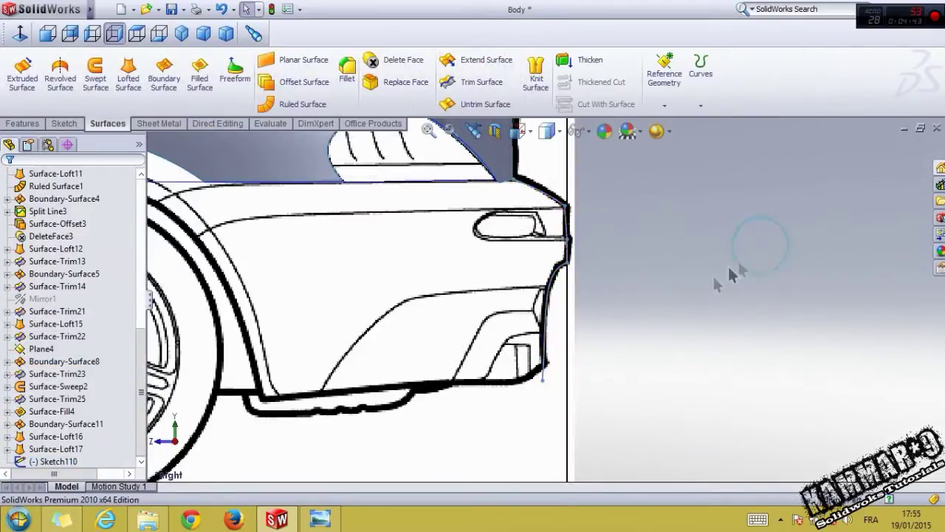
pyautogui.scroll(3, 664, 325)
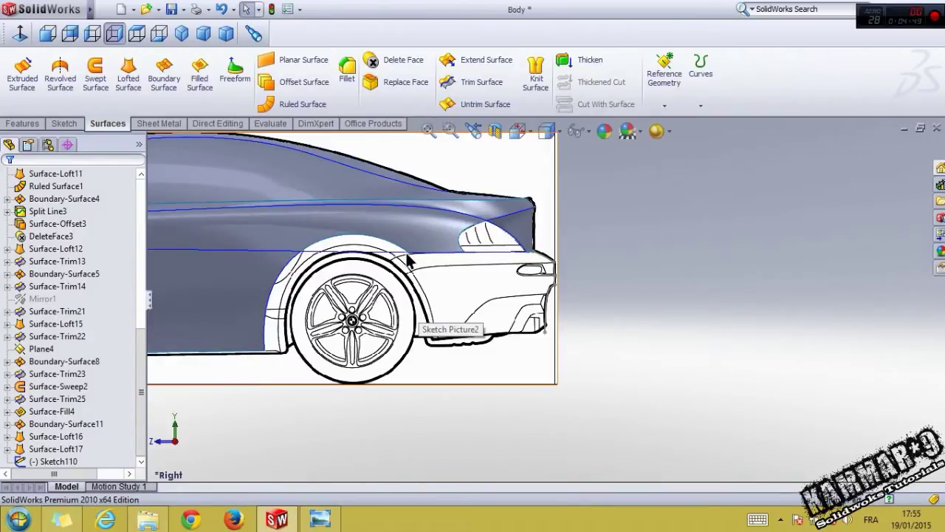
pyautogui.scroll(10, 90, 240)
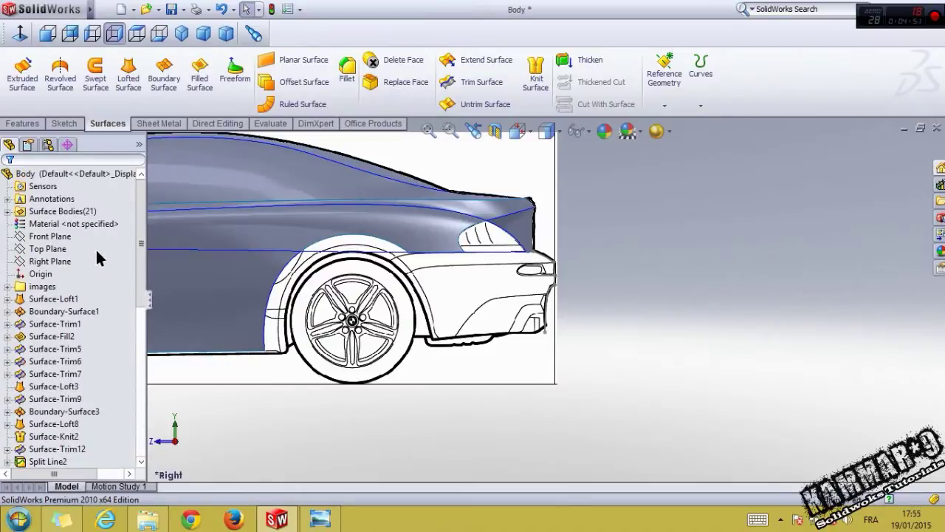
pyautogui.click(55, 261)
pyautogui.click(62, 243)
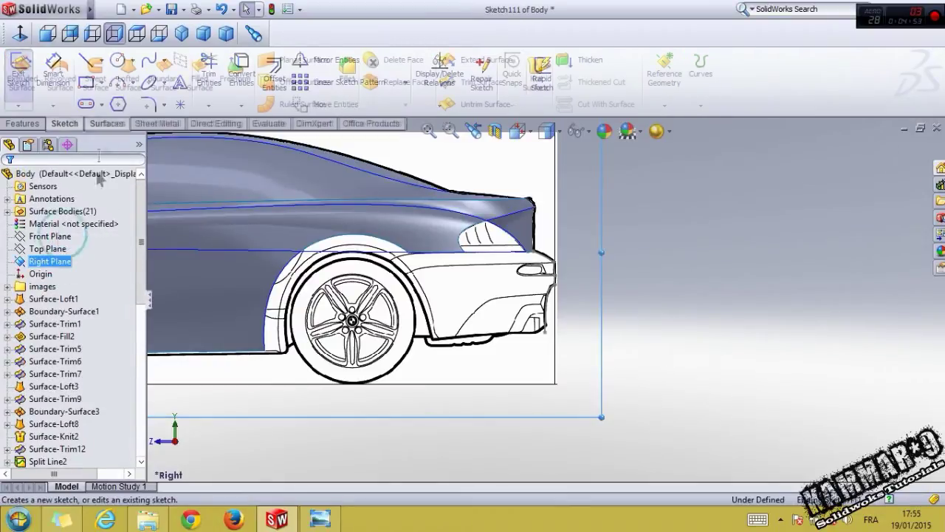
# Step: Draw a two-point spline about 142 mm long from the rear wheel arch's rear corner down to the bumper's lower edge
pyautogui.click(149, 60)
pyautogui.scroll(-2, 402, 255)
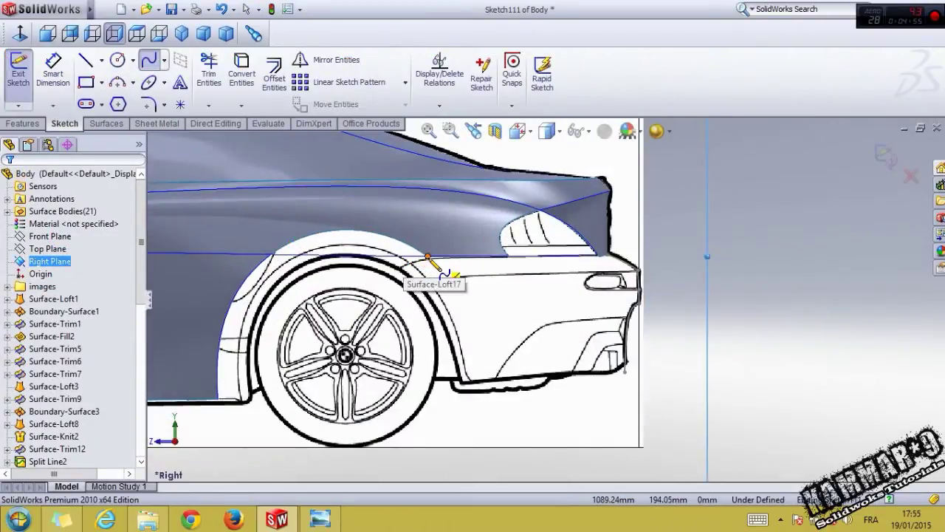
pyautogui.click(429, 257)
pyautogui.click(494, 377)
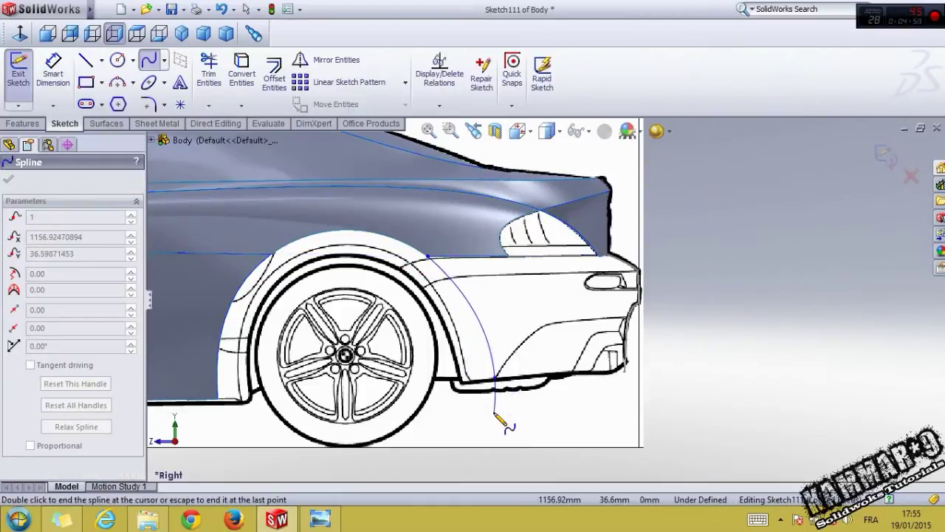
pyautogui.press('Escape')
pyautogui.press('Escape')
# Step: Make the new spline tangent to the rear wheel arch edge and close the sketch
pyautogui.click(439, 275)
pyautogui.keyDown('ctrl'); pyautogui.click(427, 251); pyautogui.keyUp('ctrl')
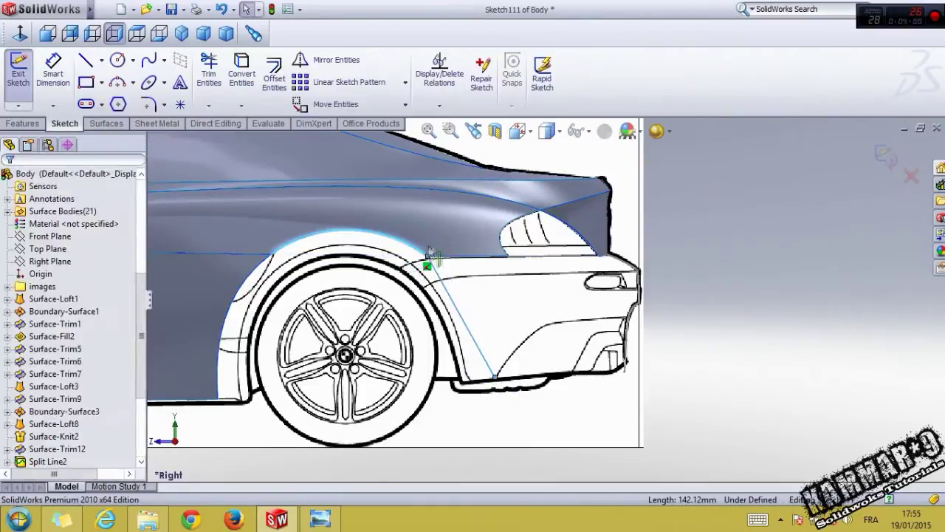
pyautogui.keyDown('ctrl'); pyautogui.click(431, 254); pyautogui.keyUp('ctrl')
pyautogui.click(452, 189)
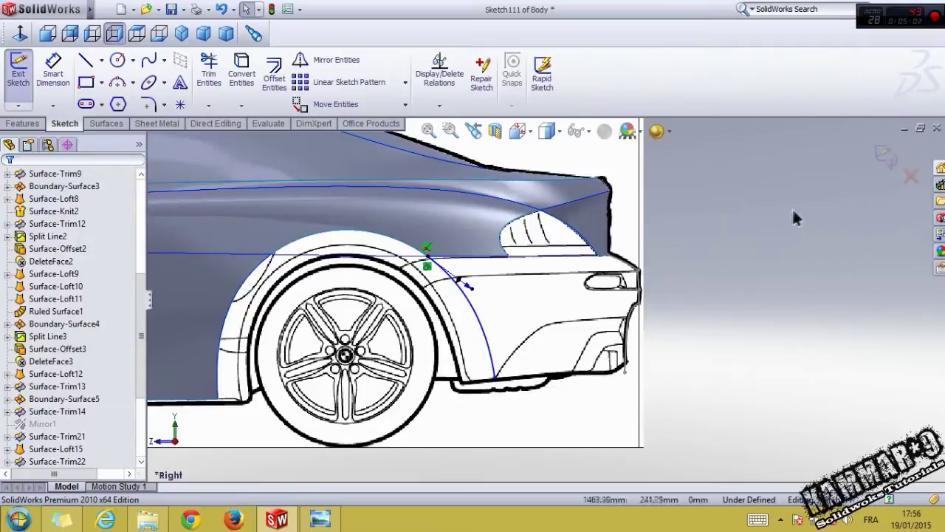
pyautogui.click(885, 156)
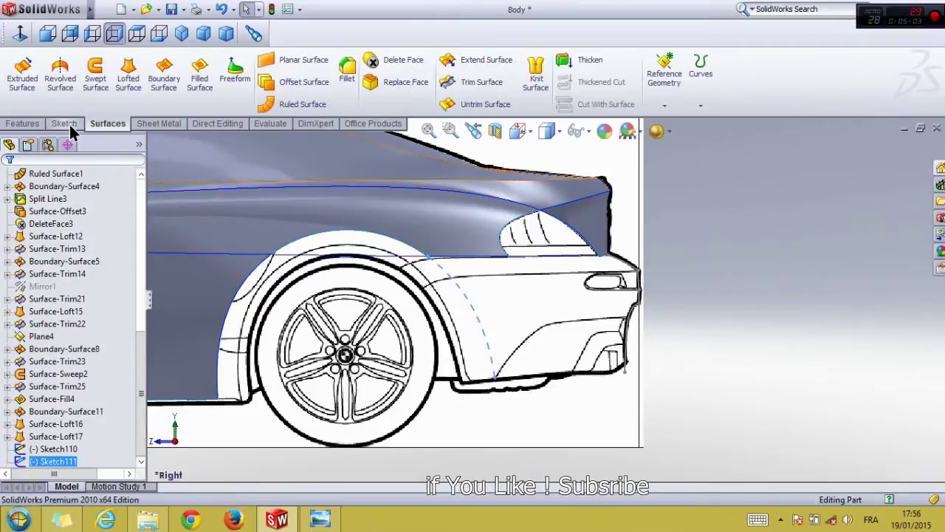
# Step: Start a sketch on the Front Plane and draw a sloping two-point spline just outside the body's side, beside the headlight
pyautogui.press('f')
pyautogui.moveTo(139, 366); pyautogui.dragTo(143, 232)
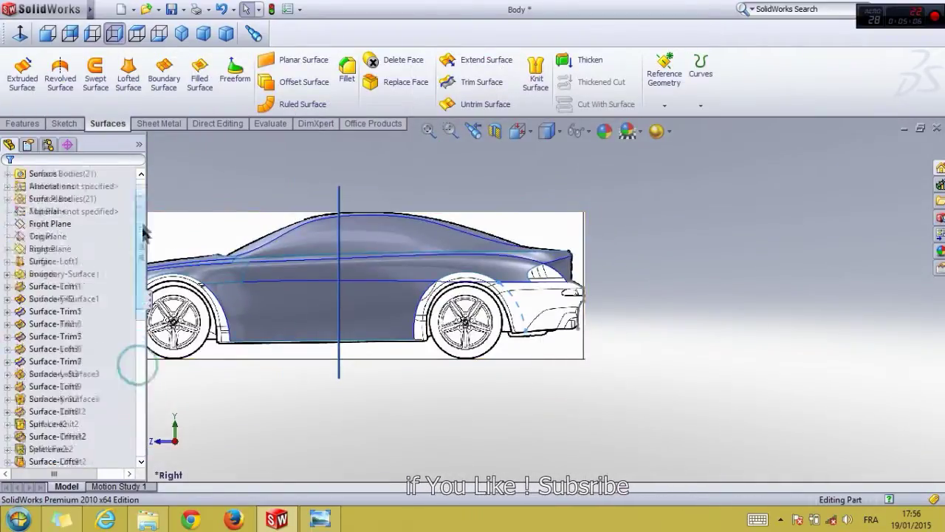
pyautogui.click(49, 236)
pyautogui.click(88, 211)
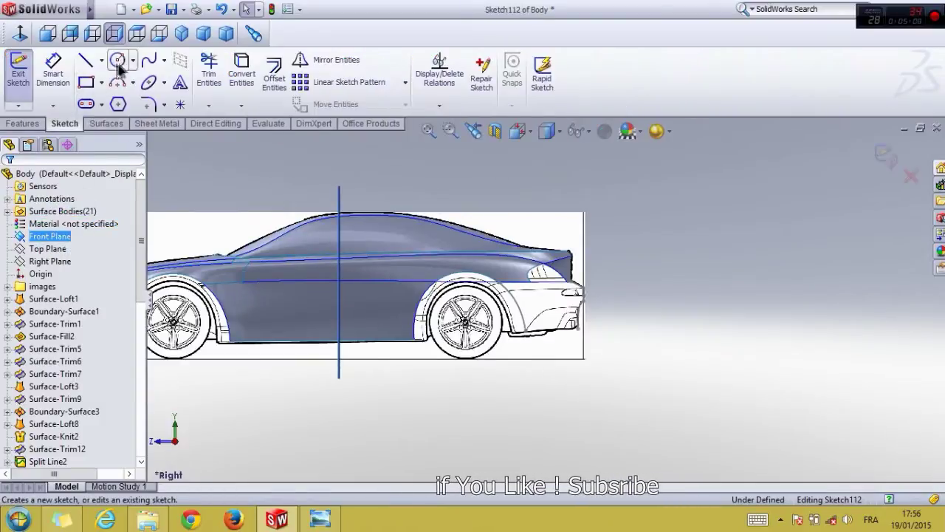
pyautogui.click(20, 35)
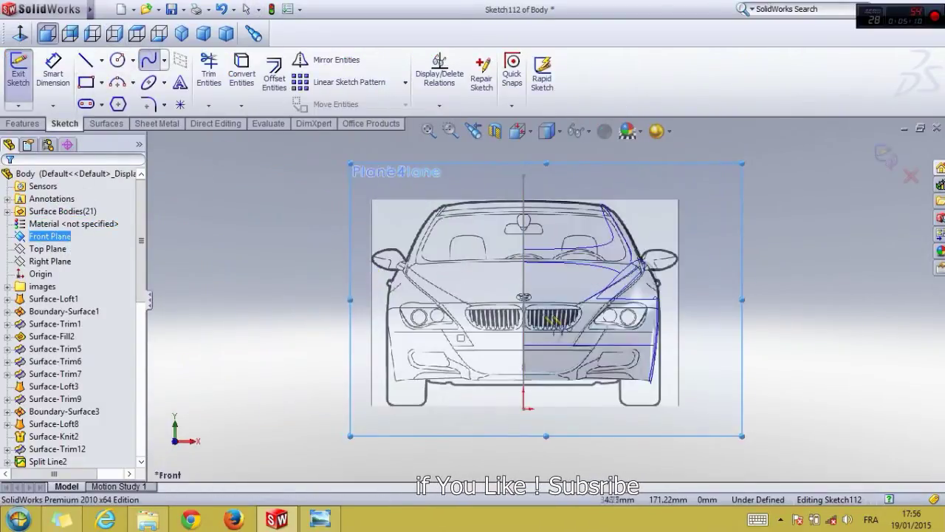
pyautogui.click(714, 293)
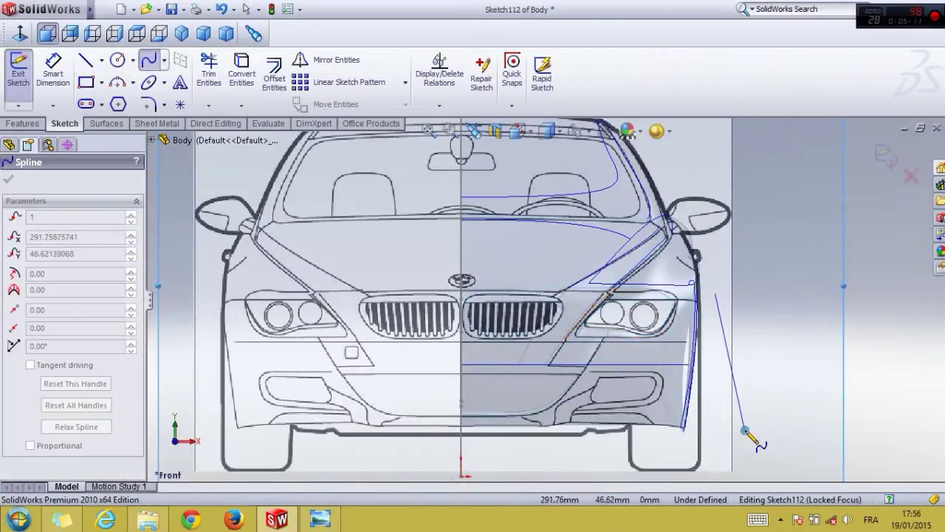
pyautogui.click(745, 432)
pyautogui.press('Escape')
# Step: Make the spline's upper endpoint coincident with the rear corner vertex of the rear wheel arch
pyautogui.press('z')
pyautogui.press('z')
pyautogui.moveTo(726, 407); pyautogui.dragTo(674, 328, button='middle')
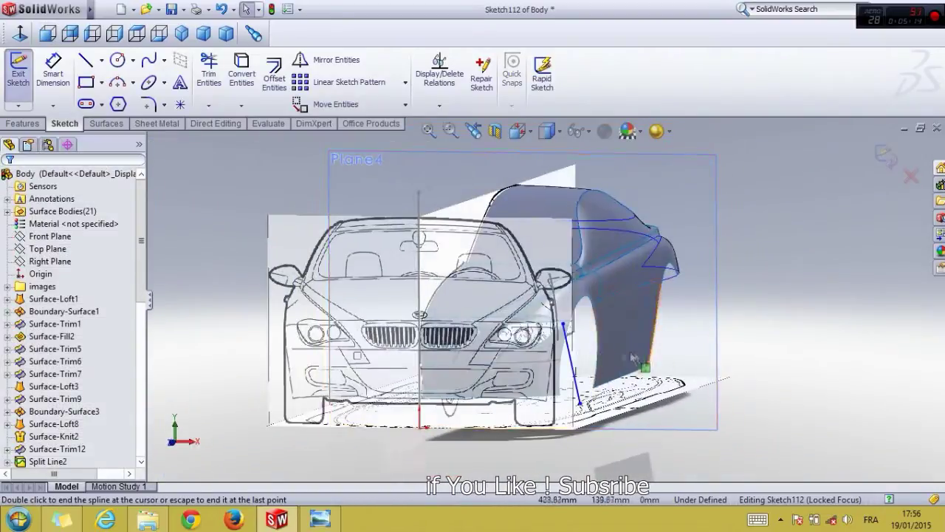
pyautogui.scroll(-1, 702, 298)
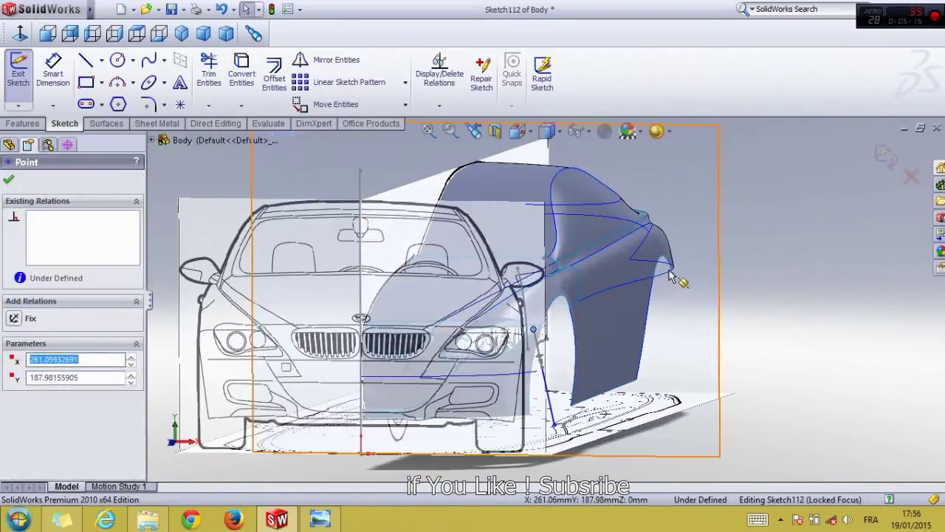
pyautogui.keyDown('ctrl'); pyautogui.click(670, 270); pyautogui.keyUp('ctrl')
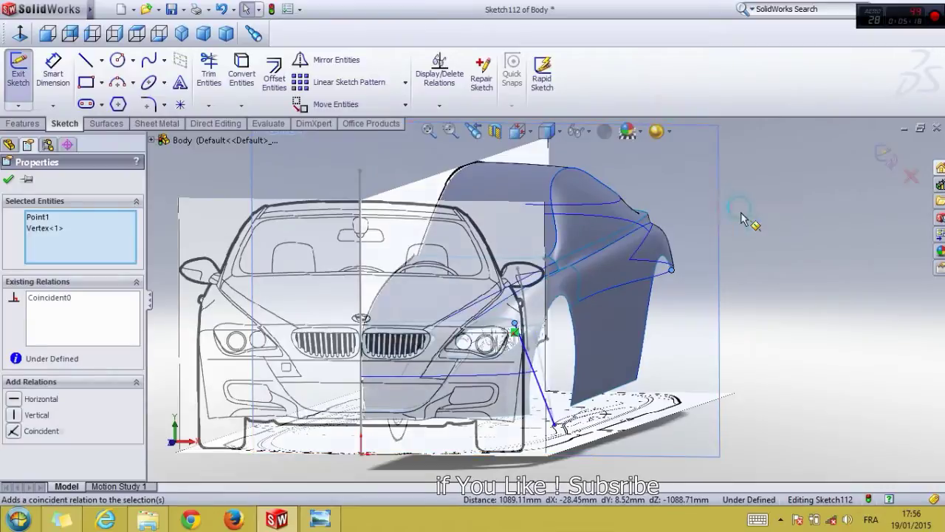
# Step: Move the spline's lower endpoint inward to the front blueprint's lower bumper corner, bow the spline outward along the body side, and close the sketch
pyautogui.click(48, 34)
pyautogui.scroll(-1, 669, 354)
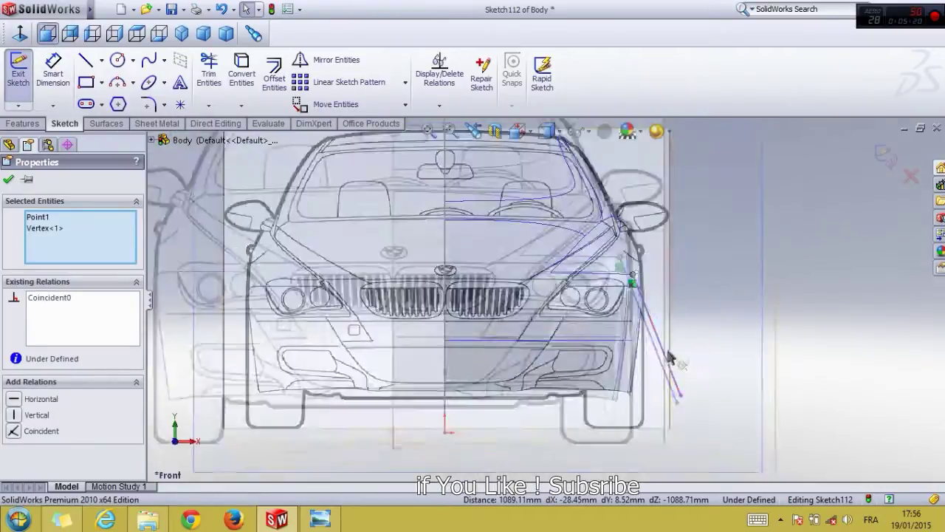
pyautogui.scroll(3, 669, 356)
pyautogui.moveTo(667, 408); pyautogui.dragTo(536, 396)
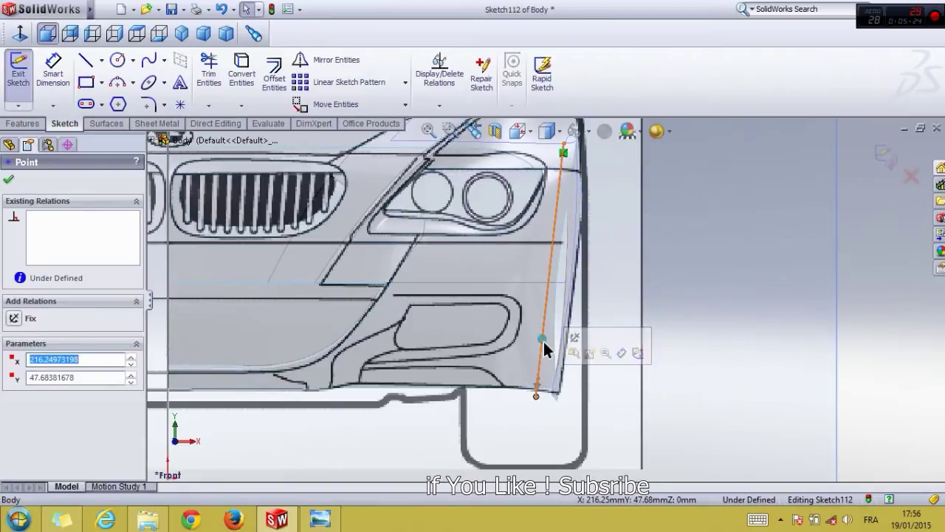
pyautogui.click(544, 341)
pyautogui.moveTo(555, 251); pyautogui.dragTo(576, 275)
pyautogui.scroll(2, 546, 298)
pyautogui.click(883, 162)
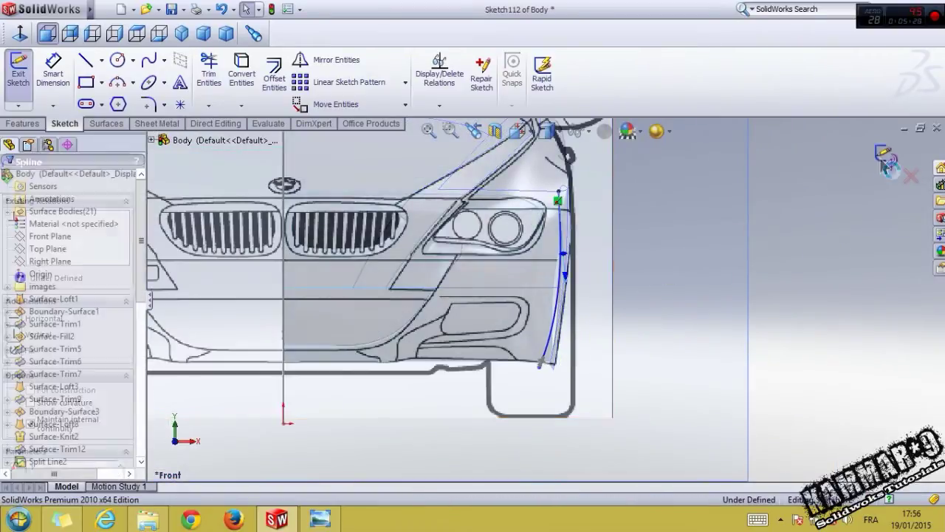
# Step: Create a projected curve from Sketch112 and Sketch111 with the Sketch on Sketch projection type
pyautogui.scroll(4, 628, 283)
pyautogui.moveTo(628, 283)
pyautogui.mouseDown(button='middle')
pyautogui.moveTo(597, 285)
pyautogui.moveTo(562, 352)
pyautogui.mouseUp(button='middle')
pyautogui.keyDown('ctrl'); pyautogui.click(17, 439); pyautogui.keyUp('ctrl')
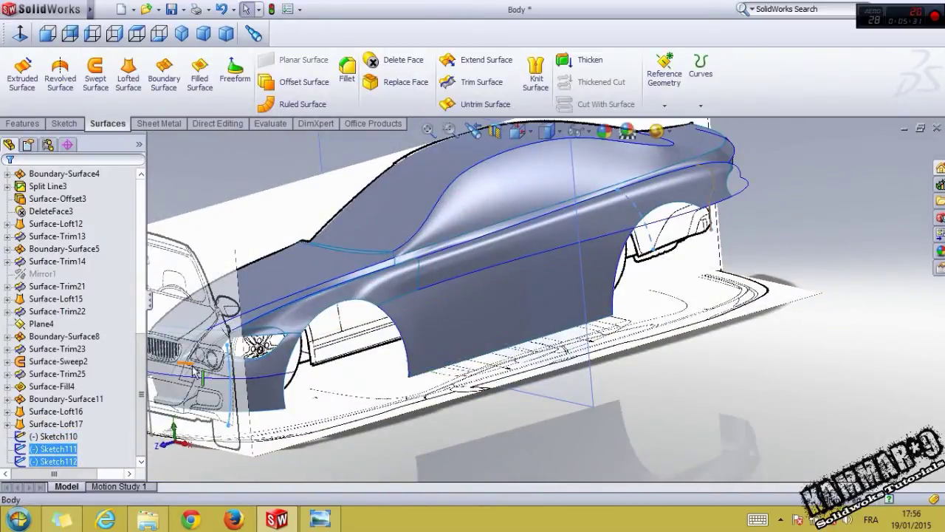
pyautogui.click(700, 72)
pyautogui.click(739, 121)
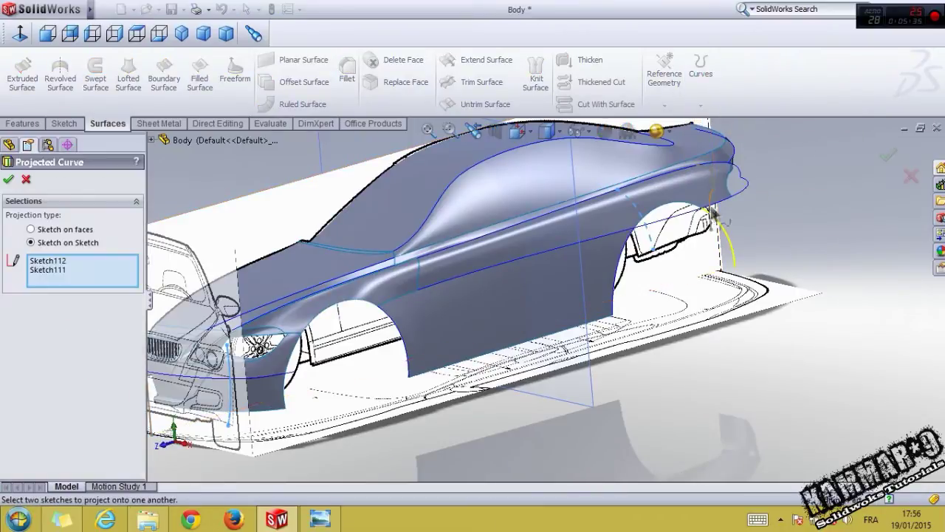
pyautogui.scroll(-3, 713, 214)
pyautogui.click(8, 179)
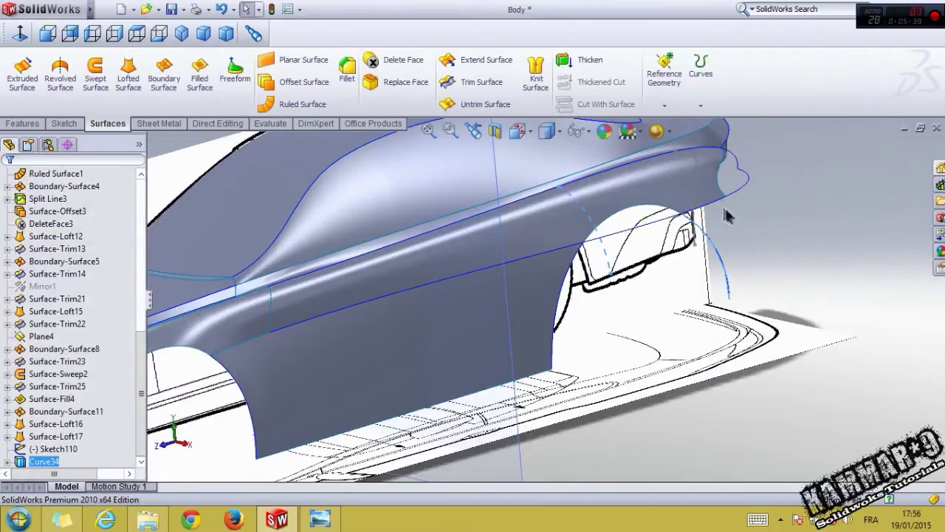
# Step: In a new 3D sketch, draw a four-point spline from the rear wheel arch corner through the taillight opening's lower corners to the tail's lower centre corner
pyautogui.moveTo(590, 243); pyautogui.dragTo(835, 214, button='middle')
pyautogui.click(835, 216)
pyautogui.scroll(-3, 687, 270)
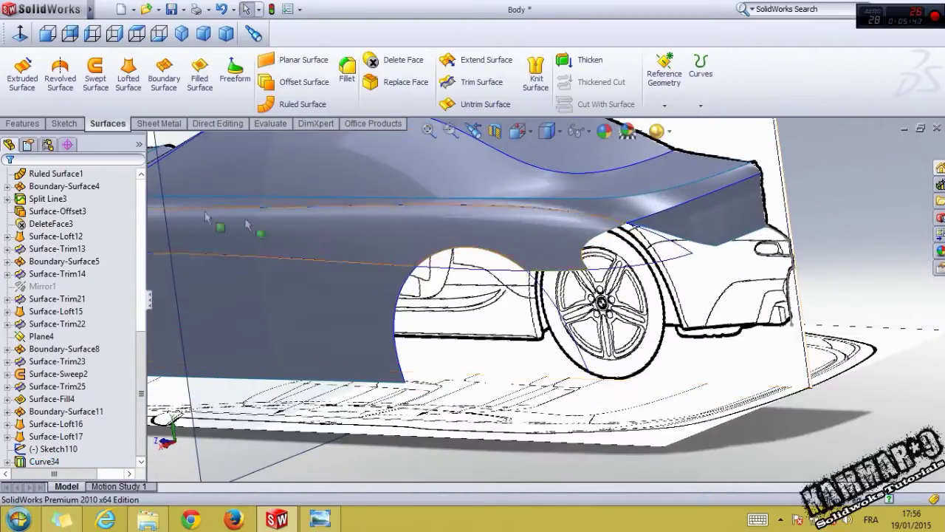
pyautogui.click(64, 124)
pyautogui.click(19, 104)
pyautogui.click(33, 128)
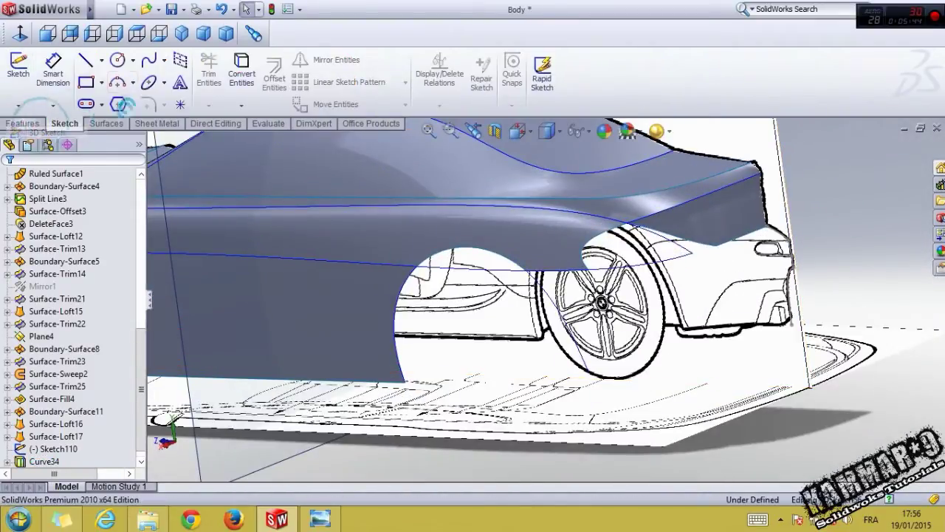
pyautogui.click(148, 60)
pyautogui.scroll(-1, 642, 268)
pyautogui.moveTo(558, 271); pyautogui.dragTo(463, 230, button='middle')
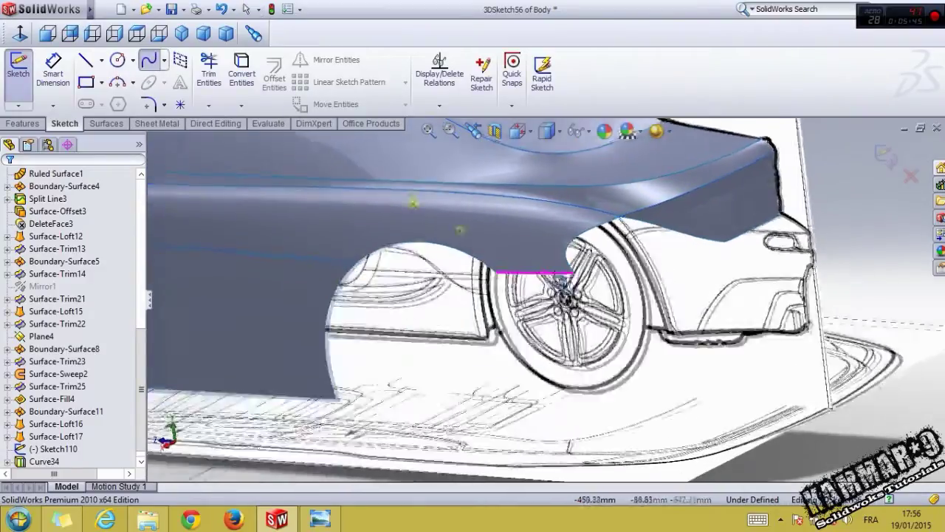
pyautogui.click(496, 272)
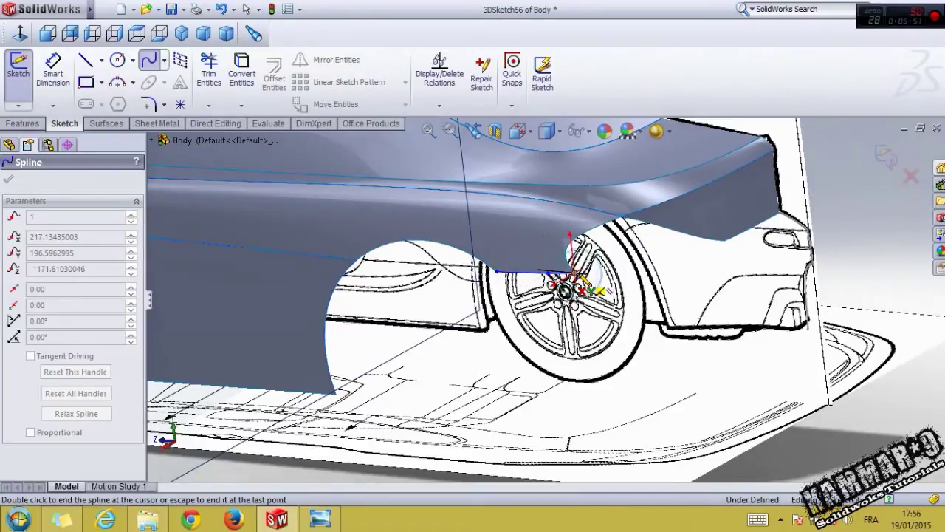
pyautogui.click(579, 272)
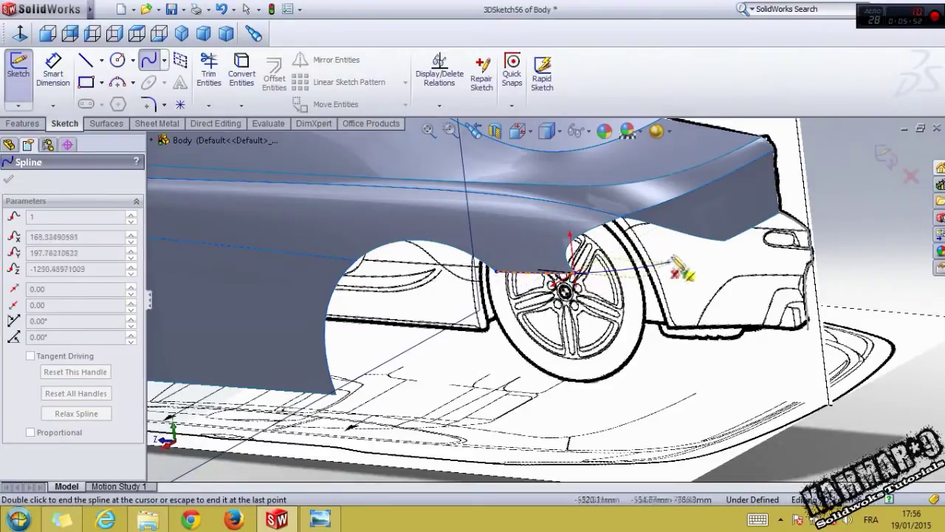
pyautogui.click(727, 244)
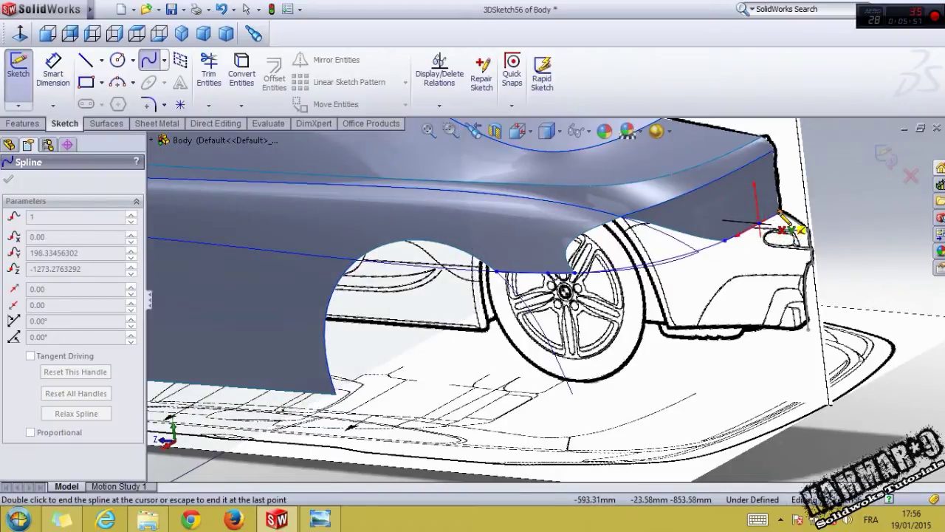
pyautogui.click(780, 213)
pyautogui.press('Escape')
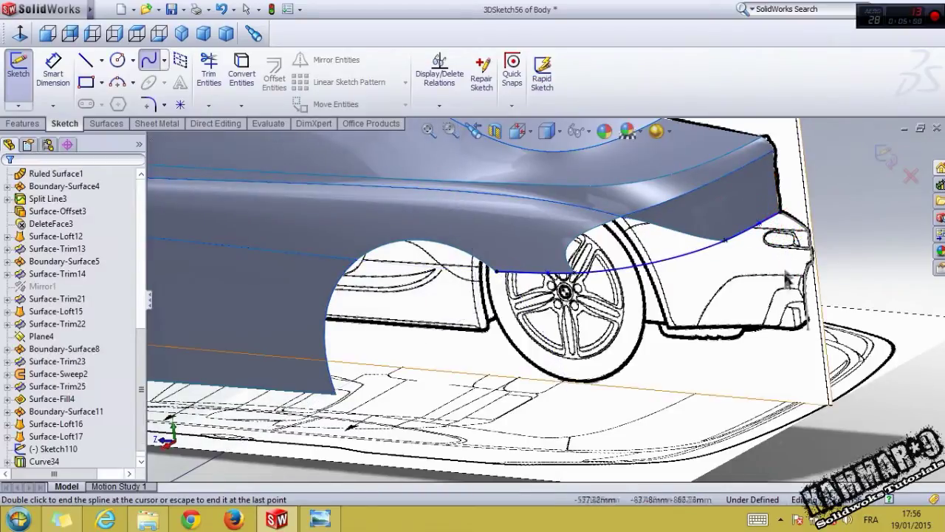
# Step: Draw a two-point 3D spline from the projected curve's lower end to the lower end of the rear bumper profile
pyautogui.scroll(1, 745, 325)
pyautogui.scroll(3, 749, 328)
pyautogui.click(149, 60)
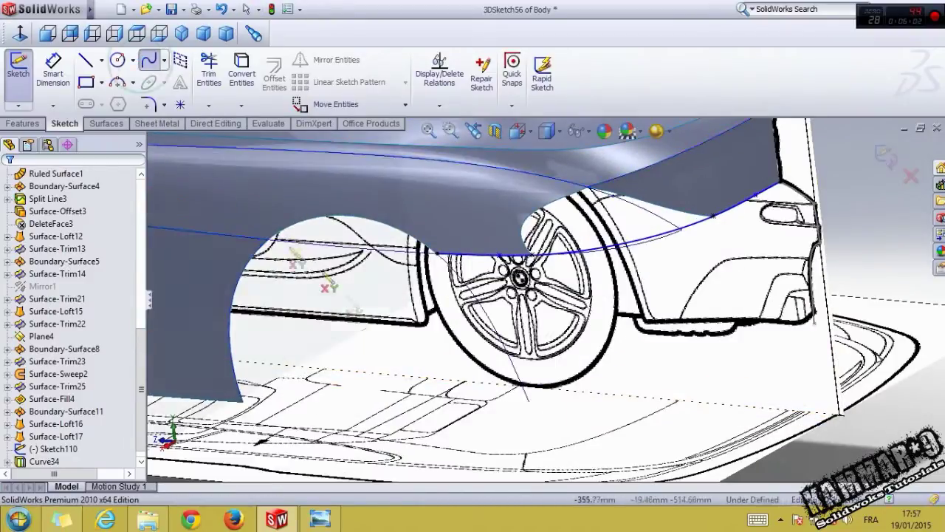
pyautogui.click(437, 253)
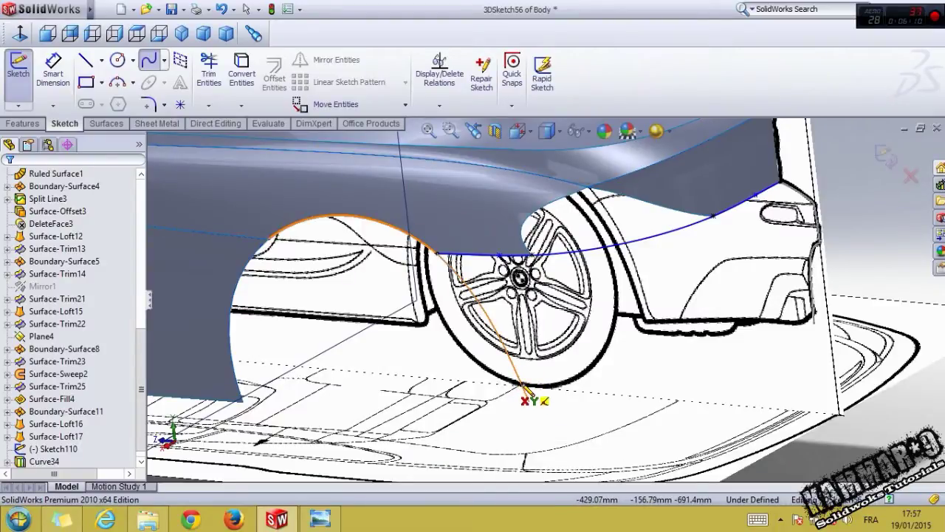
pyautogui.click(523, 387)
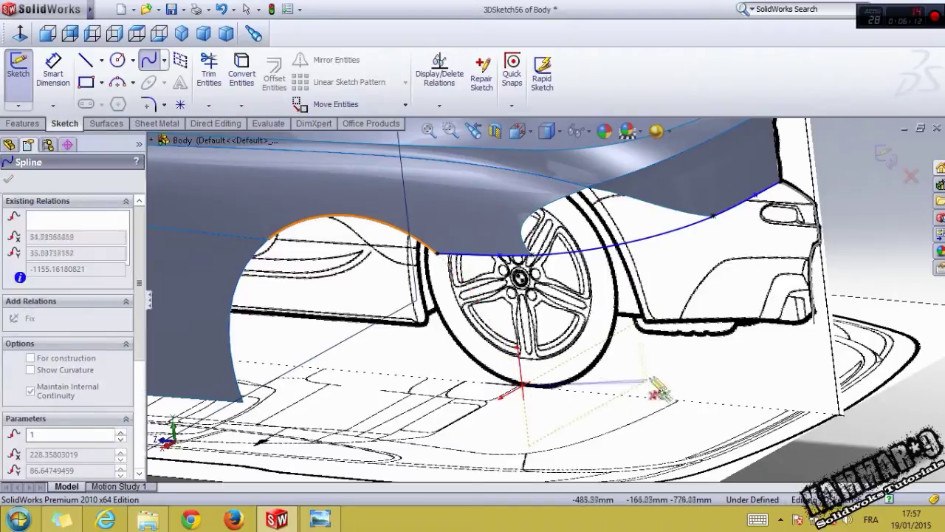
pyautogui.click(815, 325)
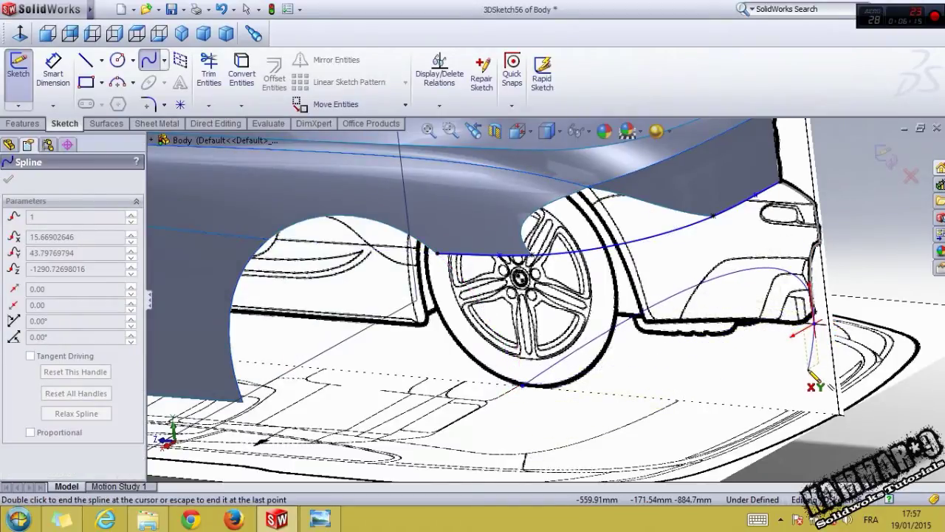
pyautogui.press('Escape')
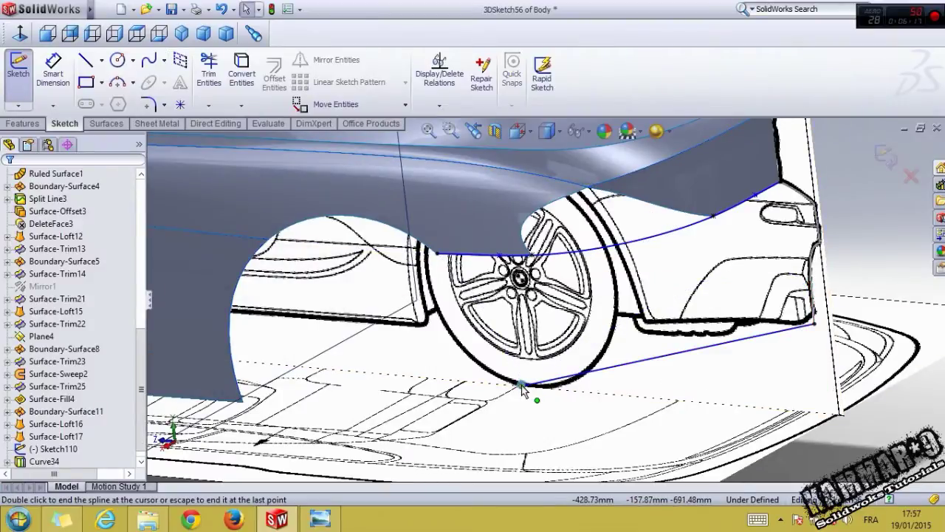
# Step: In the top view, bow the lower bumper spline outward toward the top blueprint's rear bumper outline
pyautogui.moveTo(523, 386); pyautogui.dragTo(530, 423)
pyautogui.click(137, 34)
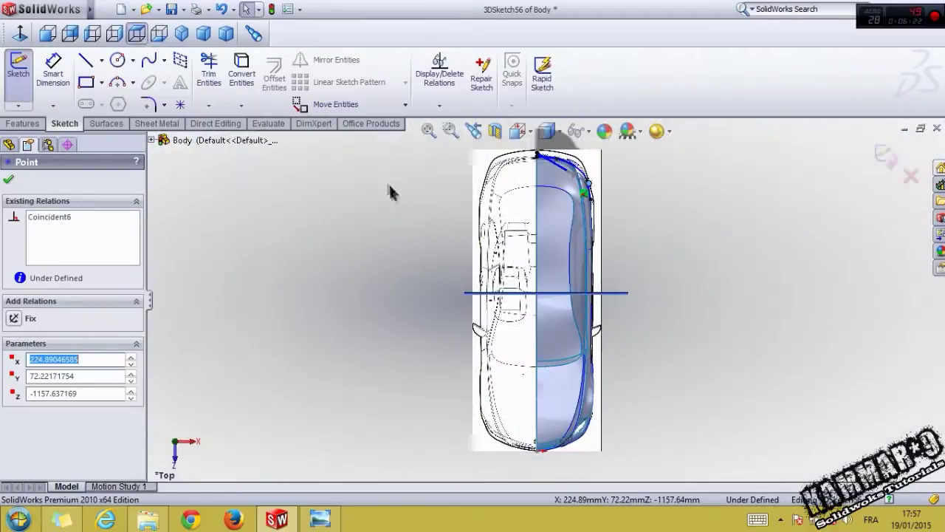
pyautogui.scroll(-6, 525, 189)
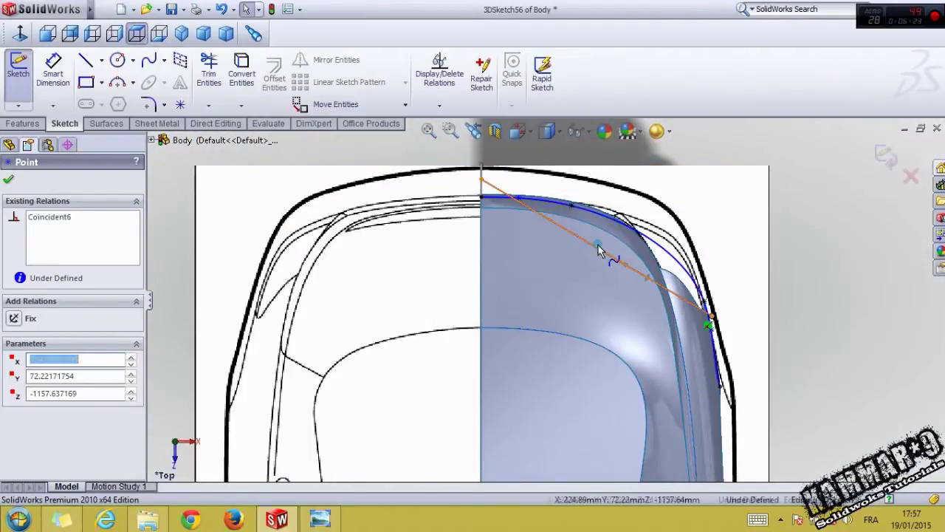
pyautogui.click(598, 244)
pyautogui.moveTo(620, 262); pyautogui.dragTo(698, 193)
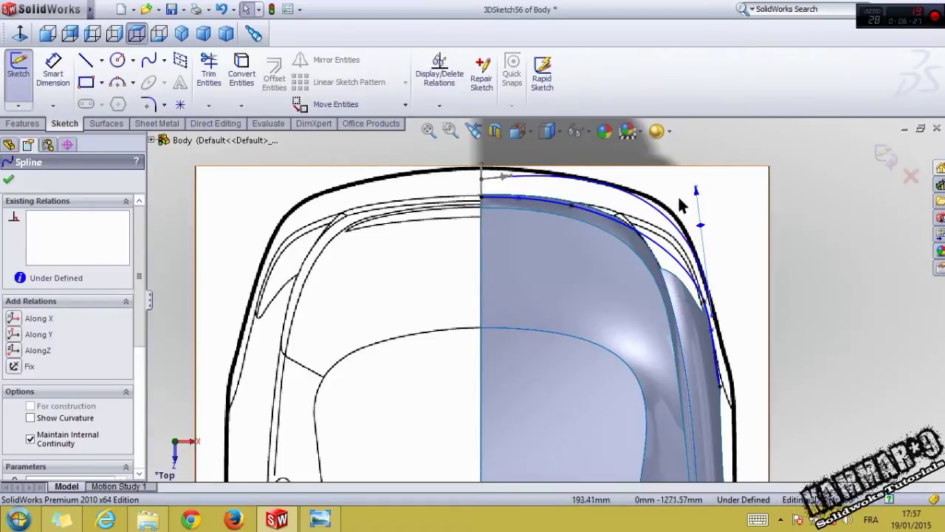
# Step: Constrain the lower spline's centreline tangent Along X, stretch both end tangents to follow the blueprint's outer rear outline, and close the 3D sketch
pyautogui.scroll(-2, 683, 204)
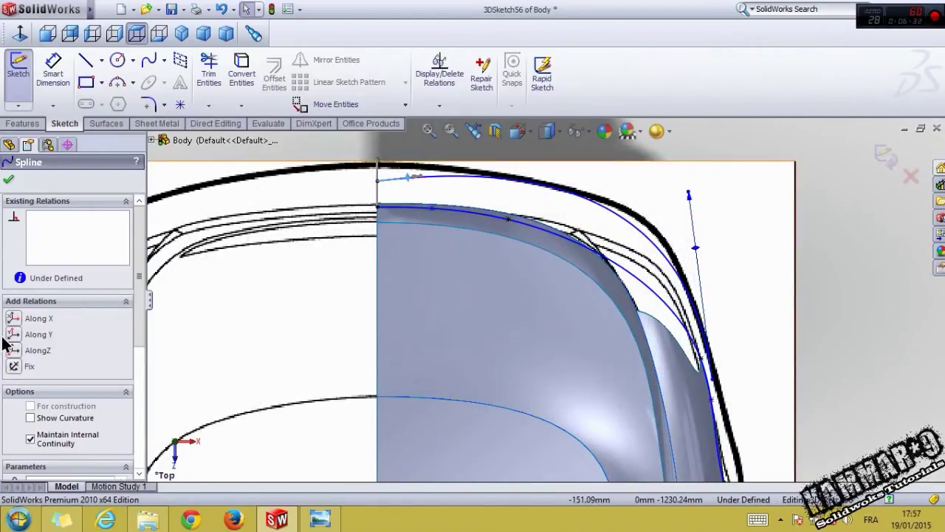
pyautogui.click(13, 319)
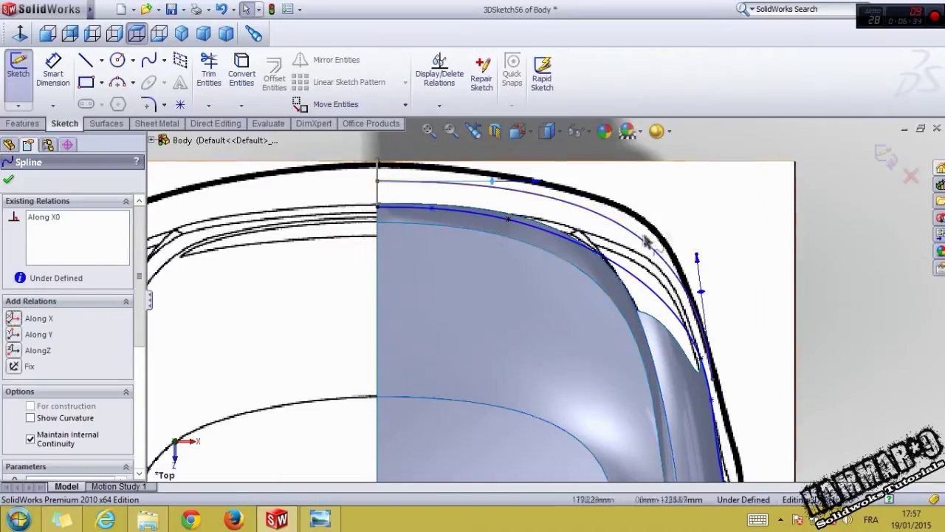
pyautogui.scroll(-1, 679, 263)
pyautogui.moveTo(694, 264); pyautogui.dragTo(683, 240)
pyautogui.moveTo(505, 175); pyautogui.dragTo(542, 195)
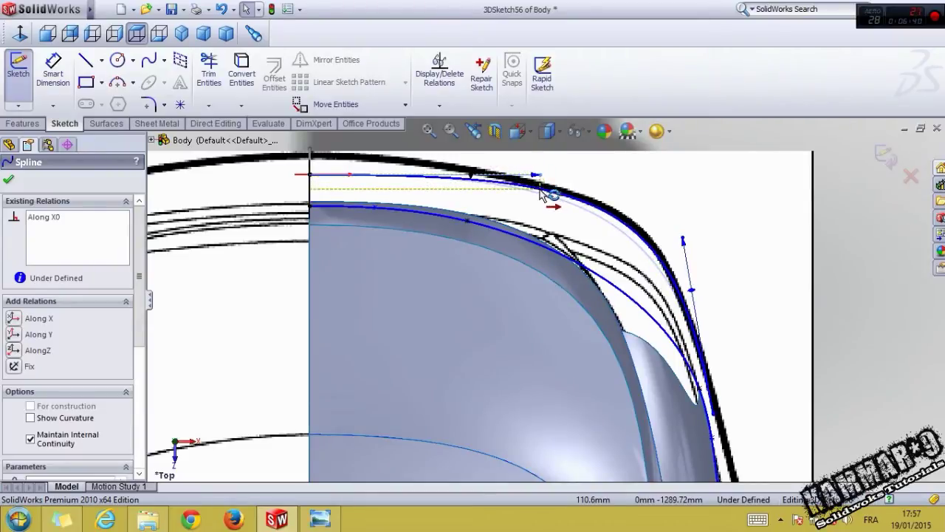
pyautogui.press('f')
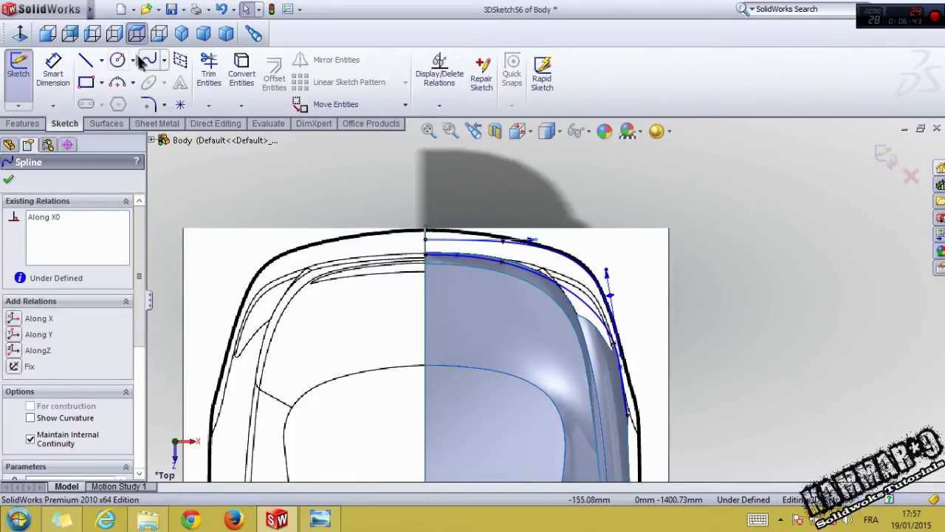
pyautogui.click(115, 33)
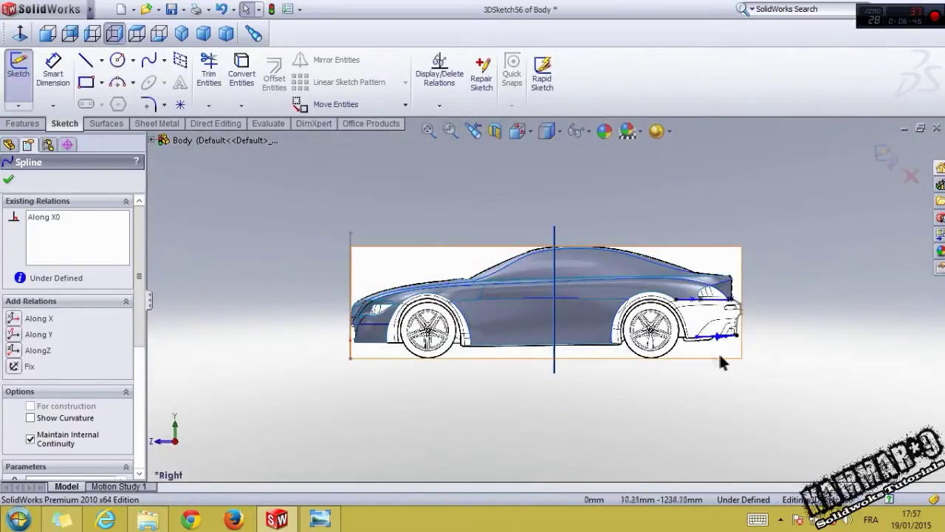
pyautogui.scroll(-5, 709, 296)
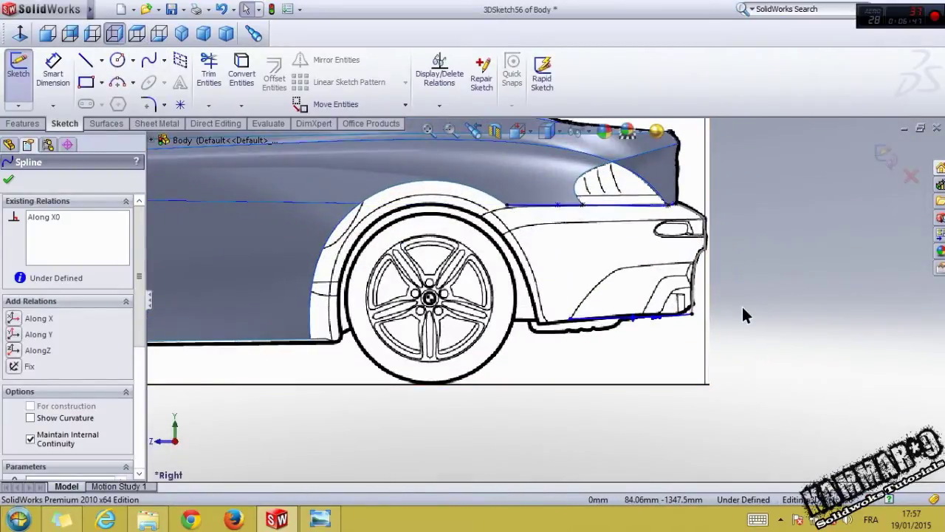
pyautogui.scroll(2, 741, 305)
pyautogui.click(883, 158)
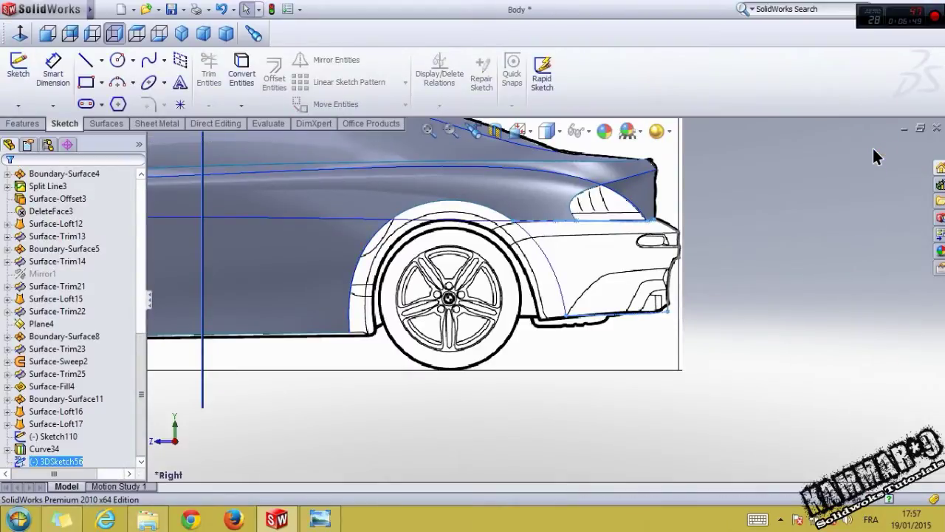
# Step: Examine the rear bumper curves against the top and side blueprints and in a rear three-quarter view
pyautogui.scroll(2, 794, 291)
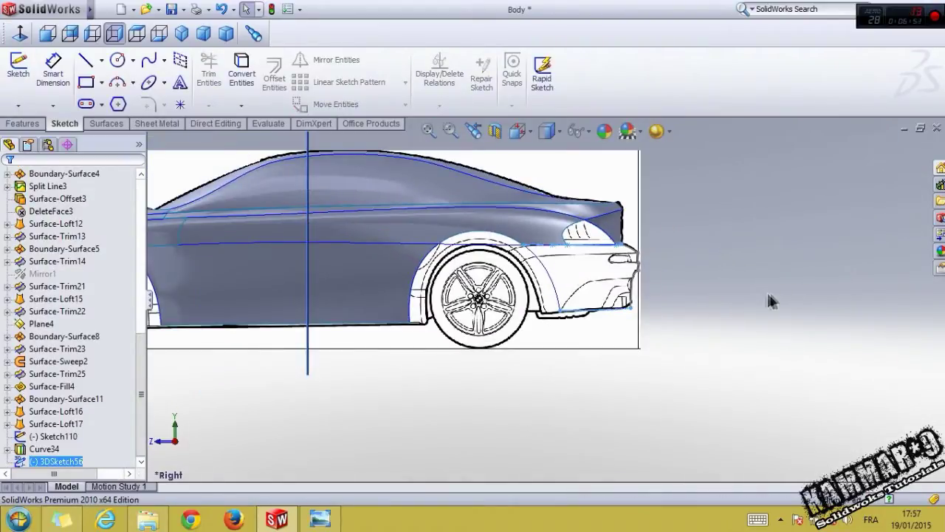
pyautogui.click(138, 33)
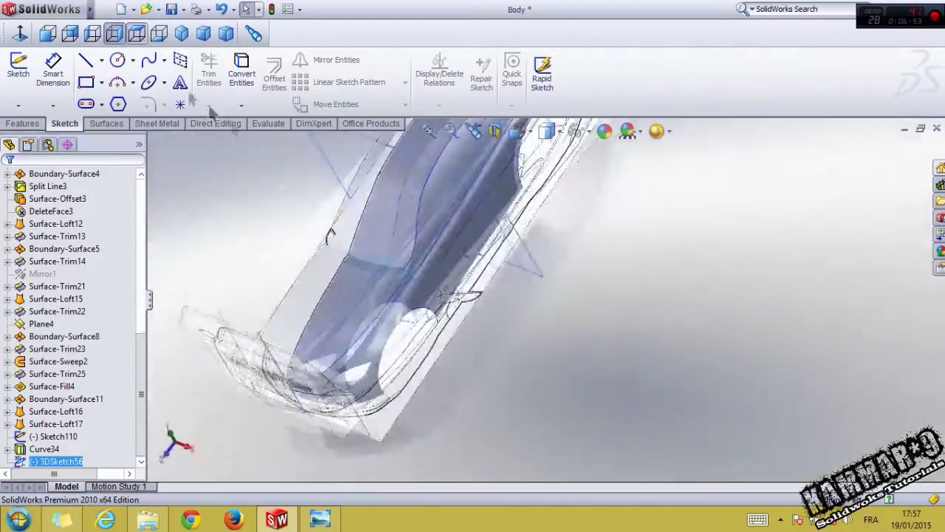
pyautogui.scroll(4, 550, 174)
pyautogui.scroll(3, 553, 179)
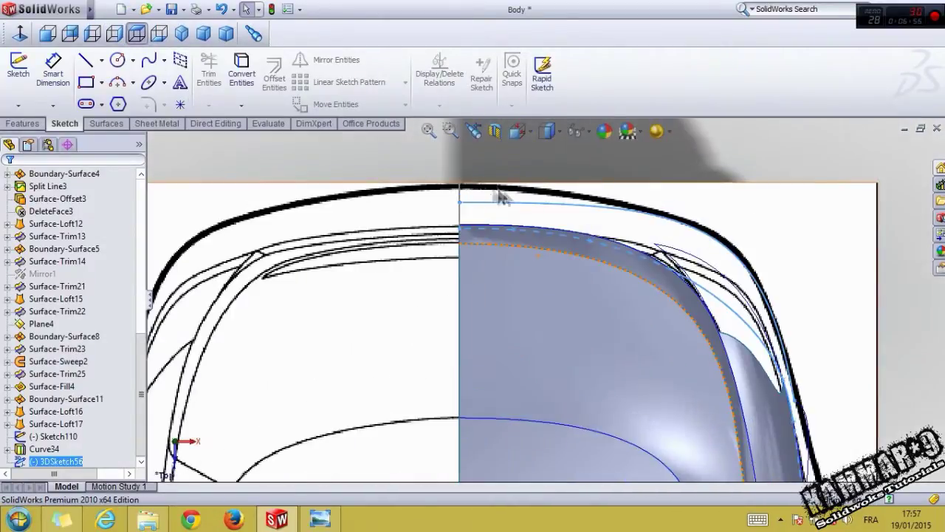
pyautogui.click(115, 33)
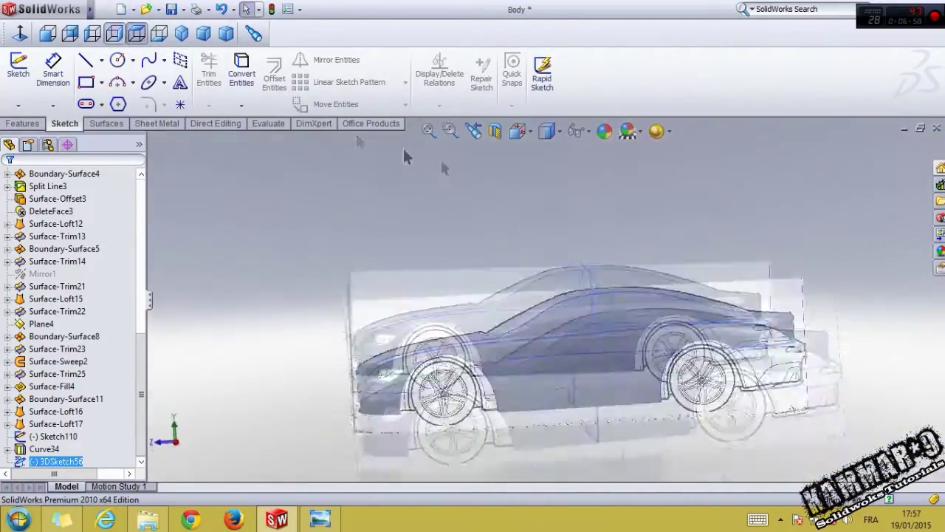
pyautogui.scroll(3, 756, 314)
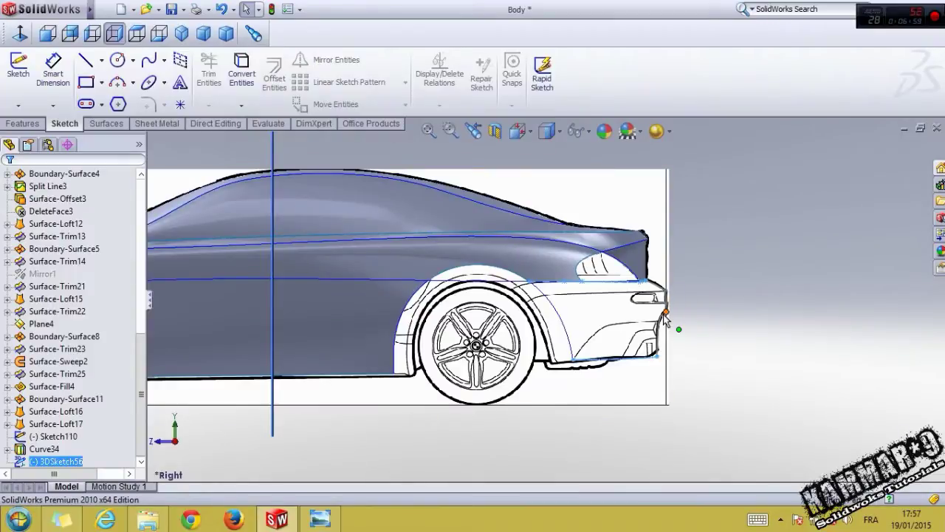
pyautogui.scroll(2, 664, 318)
pyautogui.moveTo(592, 314); pyautogui.dragTo(289, 193, button='middle')
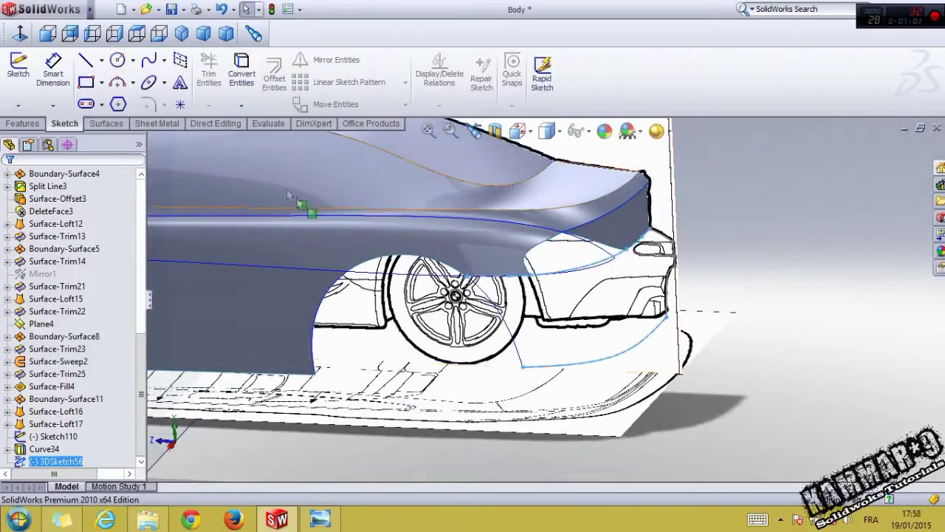
# Step: Set up a lofted surface with profiles Sketch110 and Curve34, using the lower bumper spline as the first guide curve
pyautogui.click(112, 123)
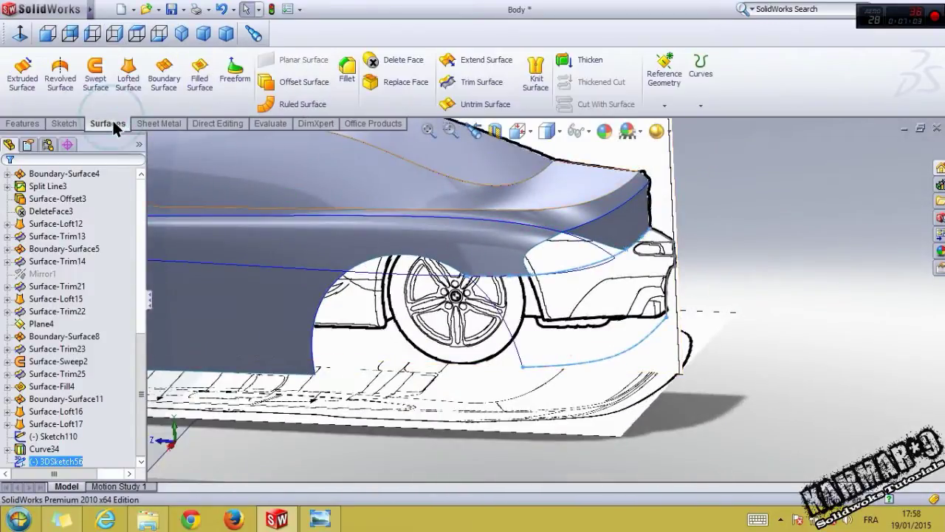
pyautogui.click(127, 81)
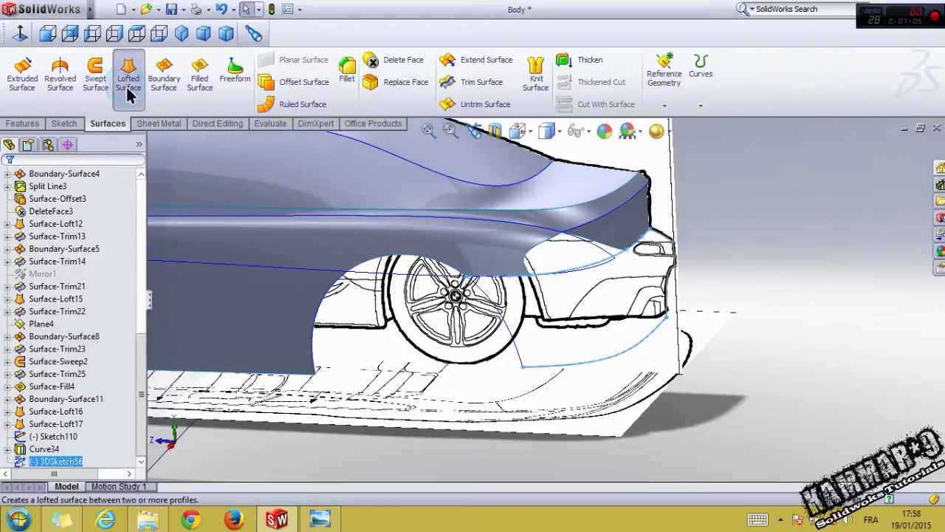
pyautogui.click(669, 280)
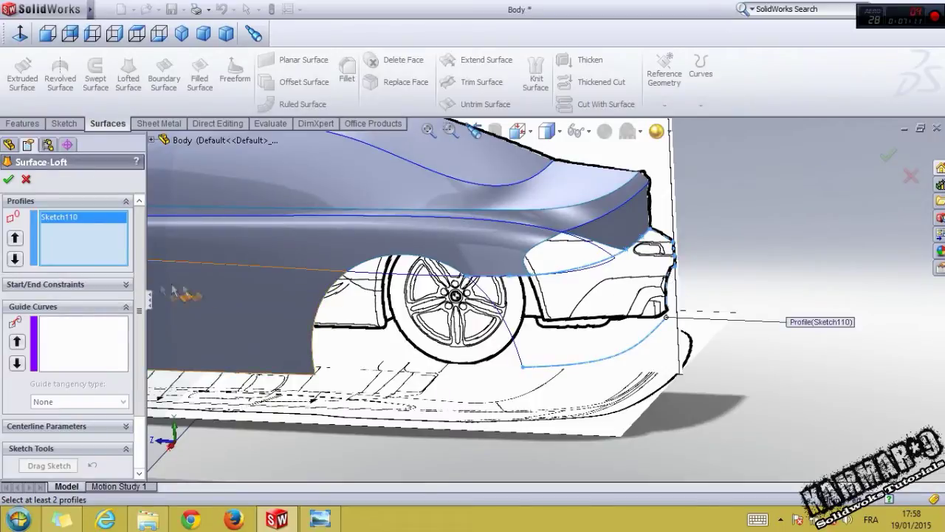
pyautogui.click(517, 346)
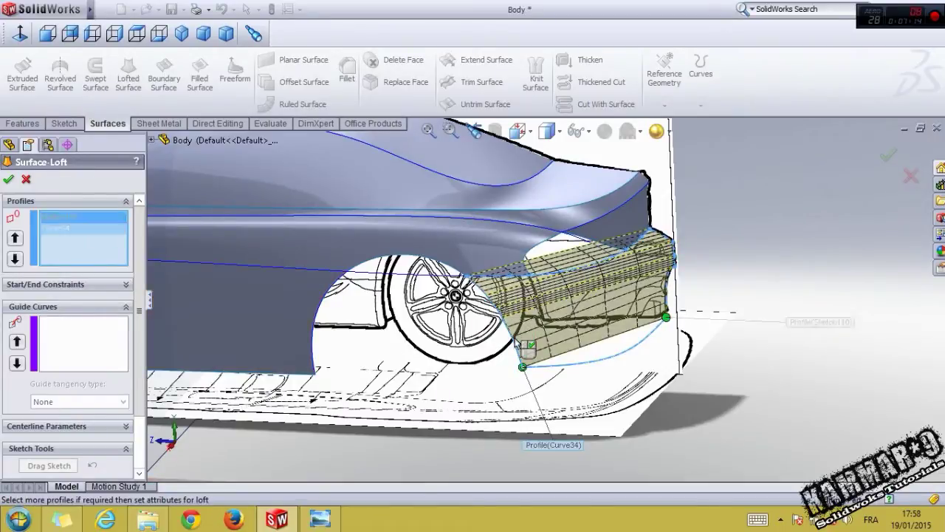
pyautogui.click(79, 344)
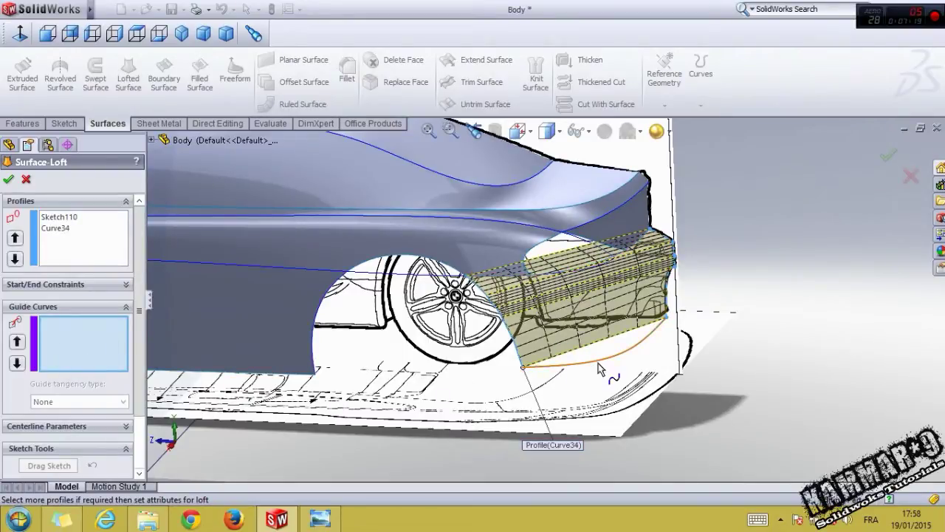
pyautogui.click(598, 363)
pyautogui.click(636, 404)
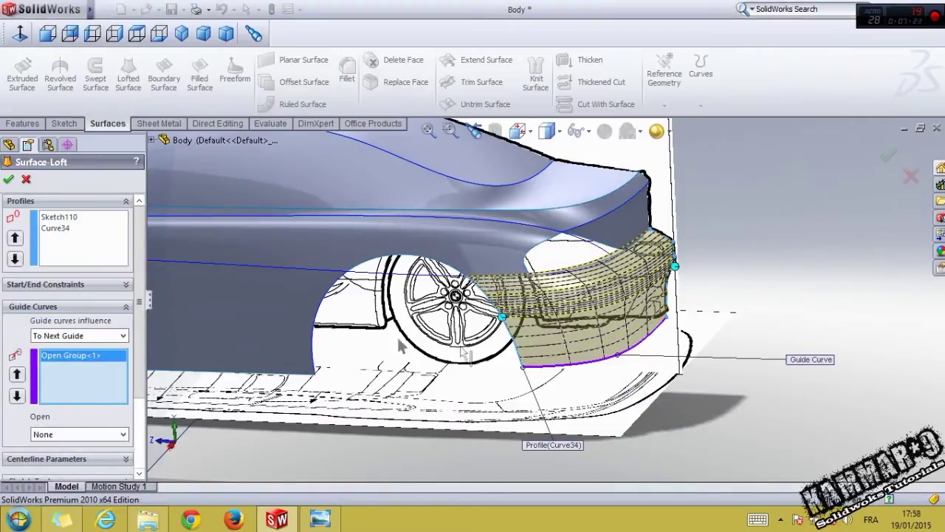
pyautogui.click(551, 278)
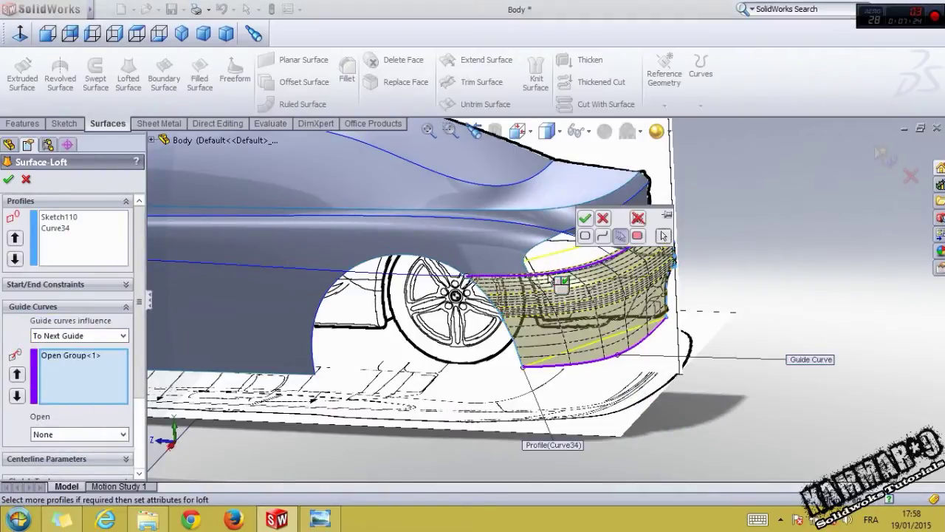
pyautogui.click(620, 235)
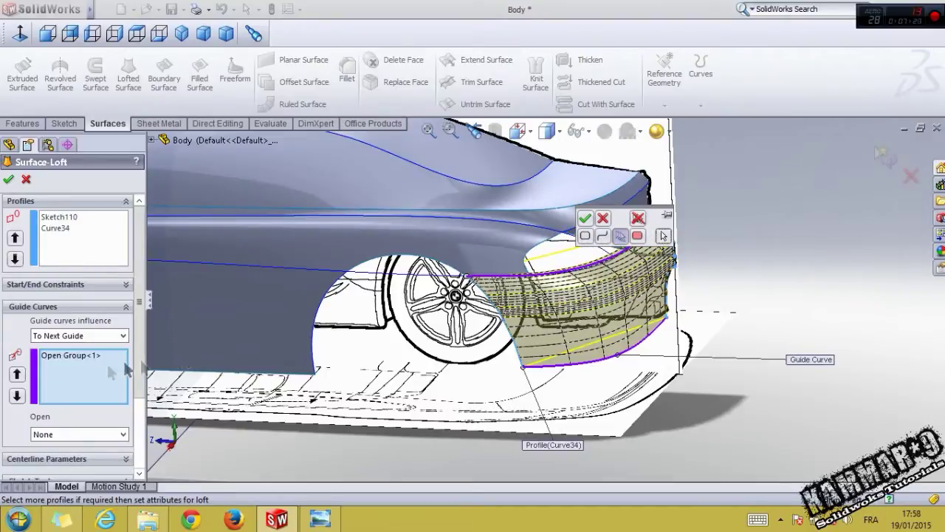
pyautogui.rightClick(66, 384)
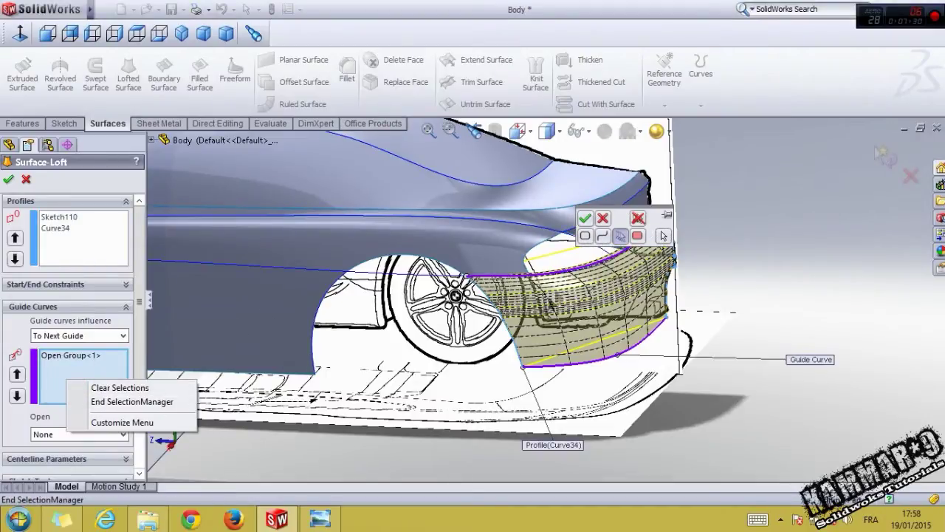
pyautogui.click(605, 219)
# Step: Add the spline along the rear bumper's upper boundary as the second guide curve with the SelectionManager and create the loft
pyautogui.rightClick(73, 385)
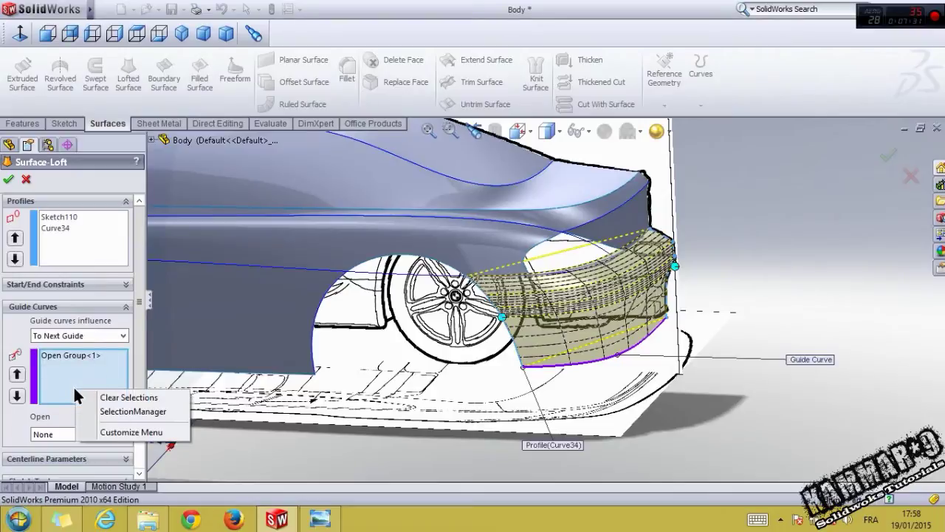
pyautogui.click(111, 411)
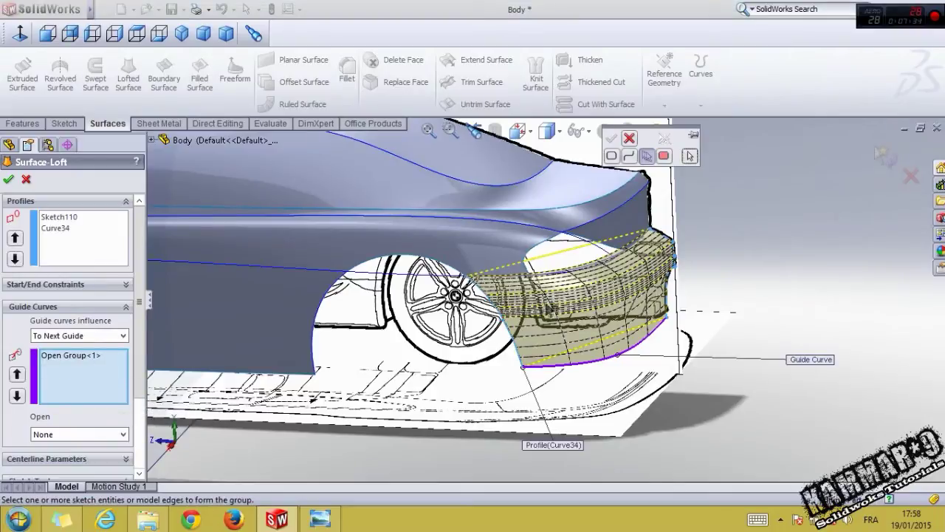
pyautogui.click(564, 278)
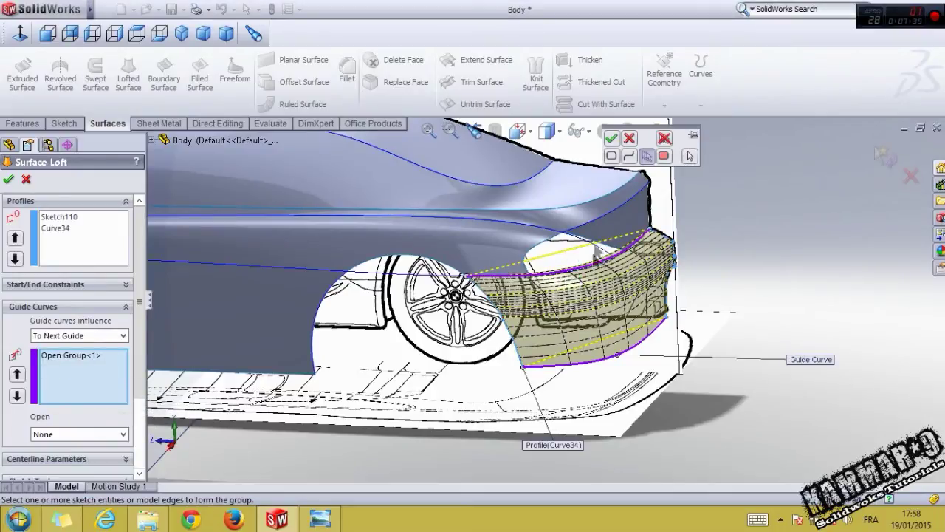
pyautogui.click(611, 135)
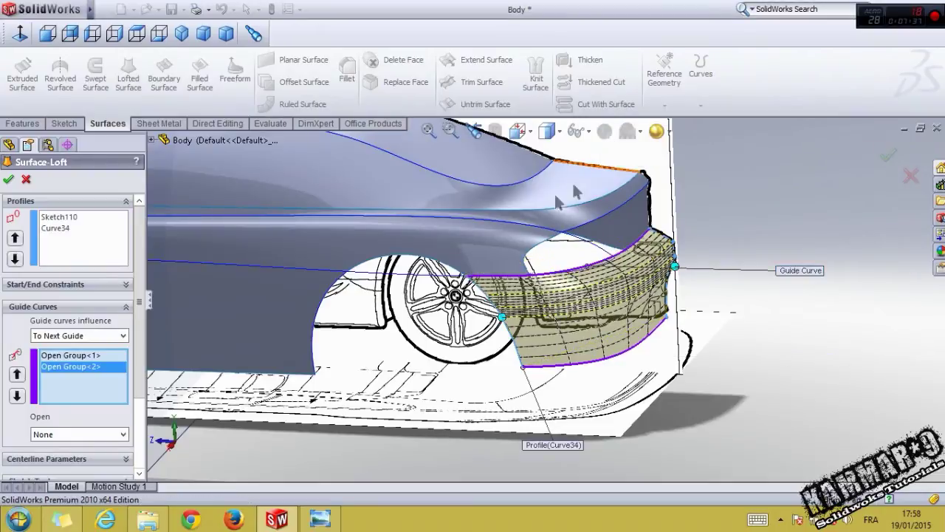
pyautogui.click(8, 180)
# Step: Compare the new rear bumper surface with the BMW_M6_2014_07 and BMW_M6_2014_06 reference photos in the photo viewer, and return to SolidWorks
pyautogui.moveTo(707, 401); pyautogui.dragTo(522, 338, button='middle')
pyautogui.scroll(-3, 494, 247)
pyautogui.moveTo(494, 246); pyautogui.dragTo(569, 312, button='middle')
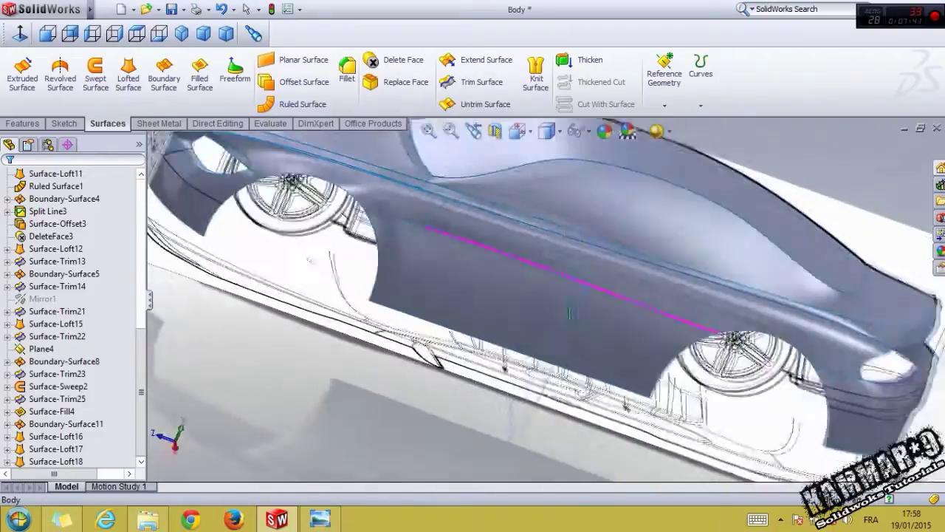
pyautogui.scroll(-5, 570, 313)
pyautogui.click(319, 520)
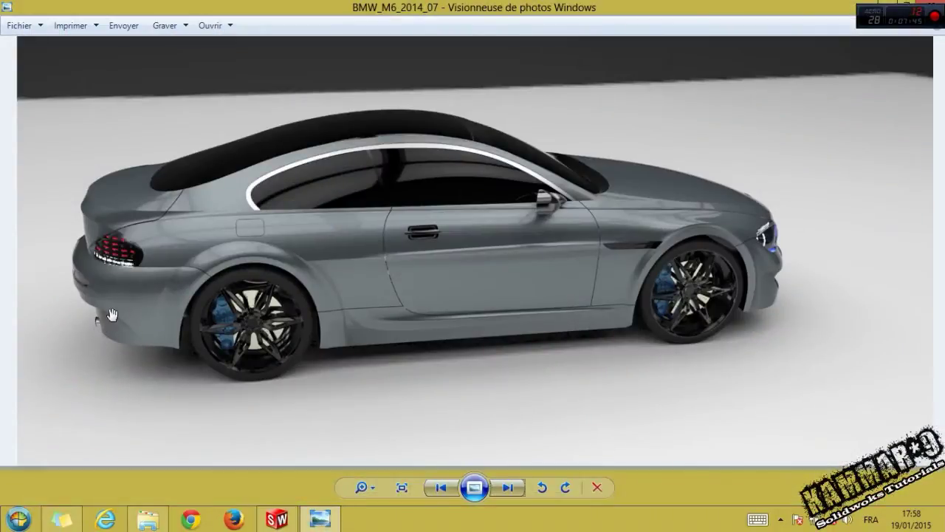
pyautogui.click(439, 490)
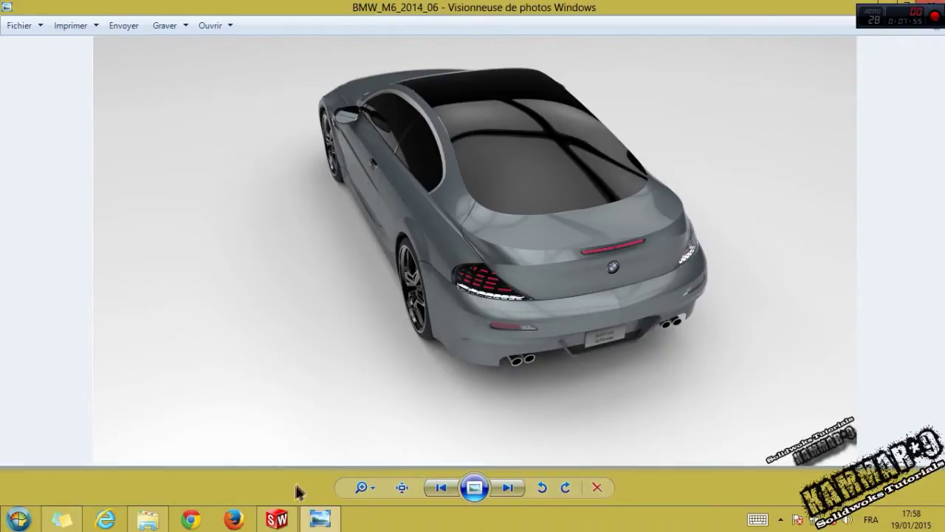
pyautogui.click(275, 519)
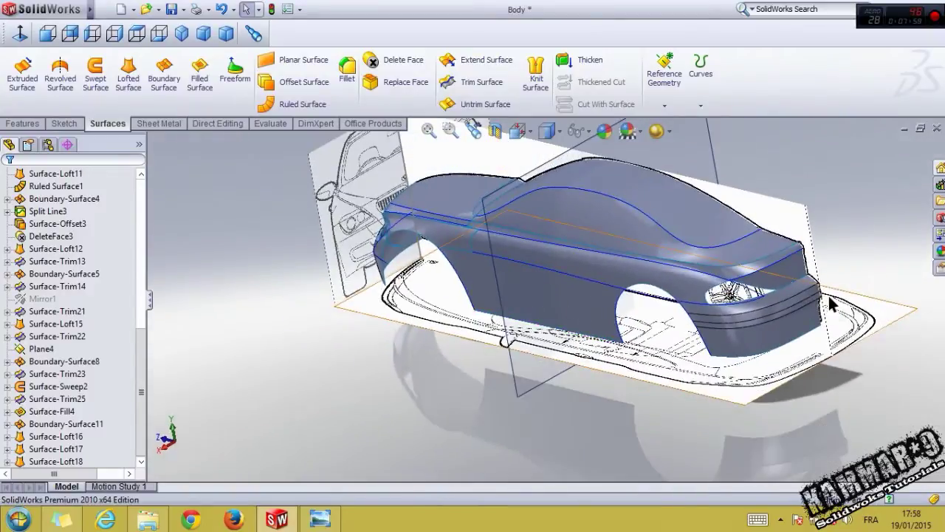
# Step: Inspect the rear bumper surface from several angles and against the side blueprint
pyautogui.scroll(-2, 831, 303)
pyautogui.moveTo(765, 304)
pyautogui.mouseDown(button='middle')
pyautogui.moveTo(688, 296)
pyautogui.moveTo(726, 327)
pyautogui.moveTo(766, 322)
pyautogui.mouseUp(button='middle')
pyautogui.scroll(2, 767, 322)
pyautogui.scroll(1, 606, 275)
pyautogui.moveTo(380, 216); pyautogui.dragTo(441, 215, button='middle')
pyautogui.scroll(-5, 441, 217)
pyautogui.click(115, 33)
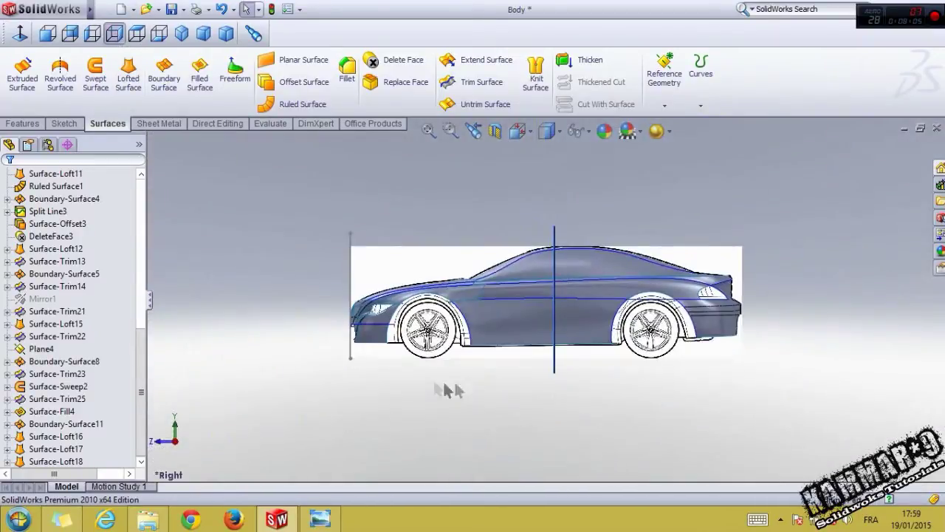